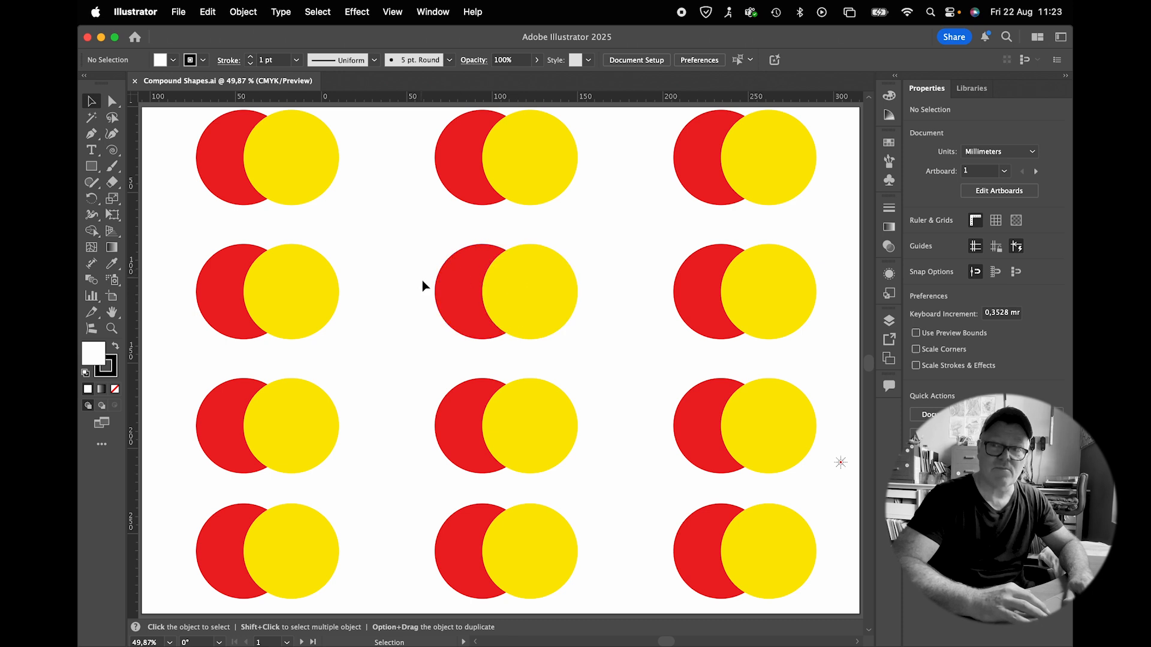
Select the first red and yellow circle pair in the first row and unite it into one shape with Pathfinder.
left_click_drag(367, 143, 210, 167)
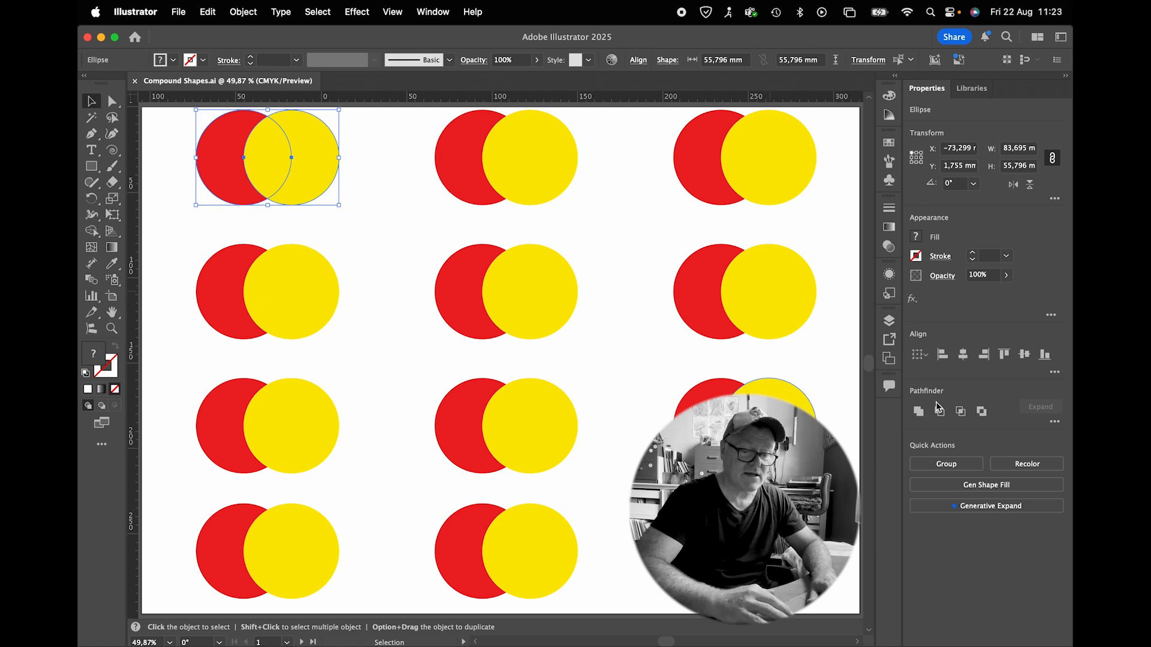
left_click(1053, 422)
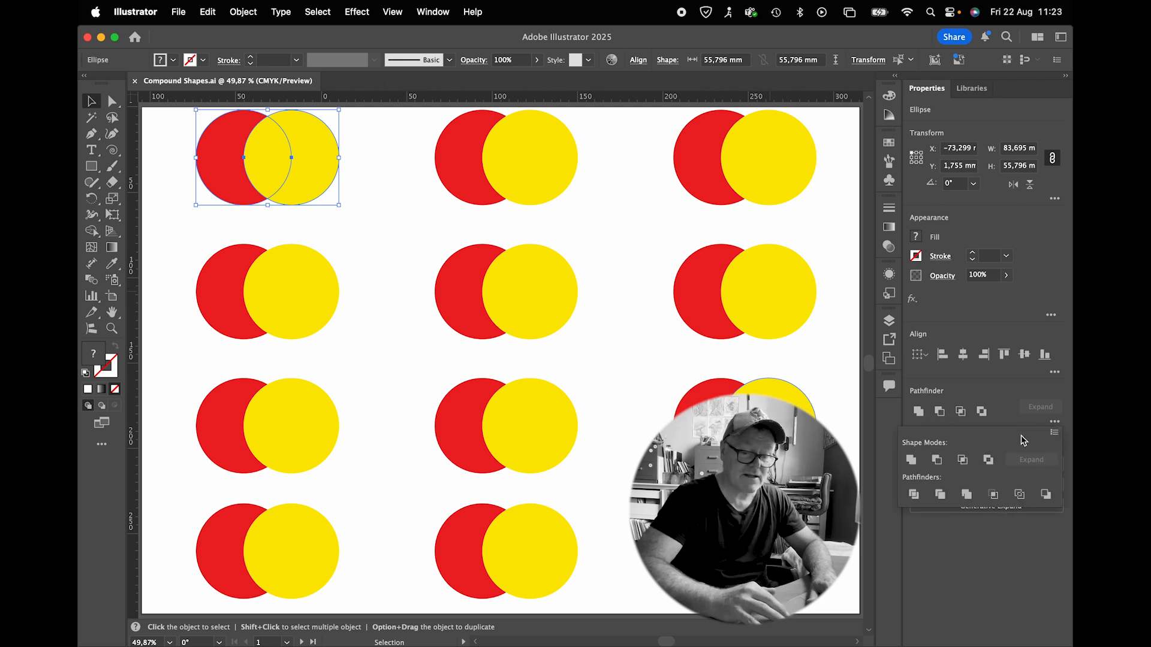
left_click(1056, 422)
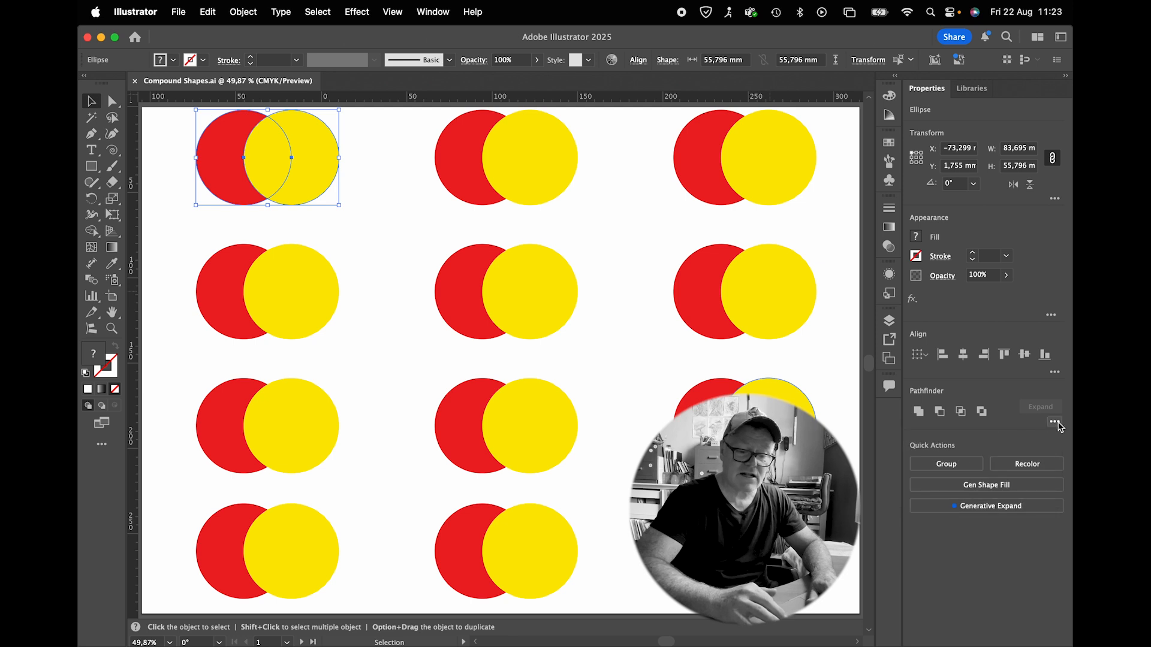
left_click(434, 18)
scroll(515, 521, "down", 3)
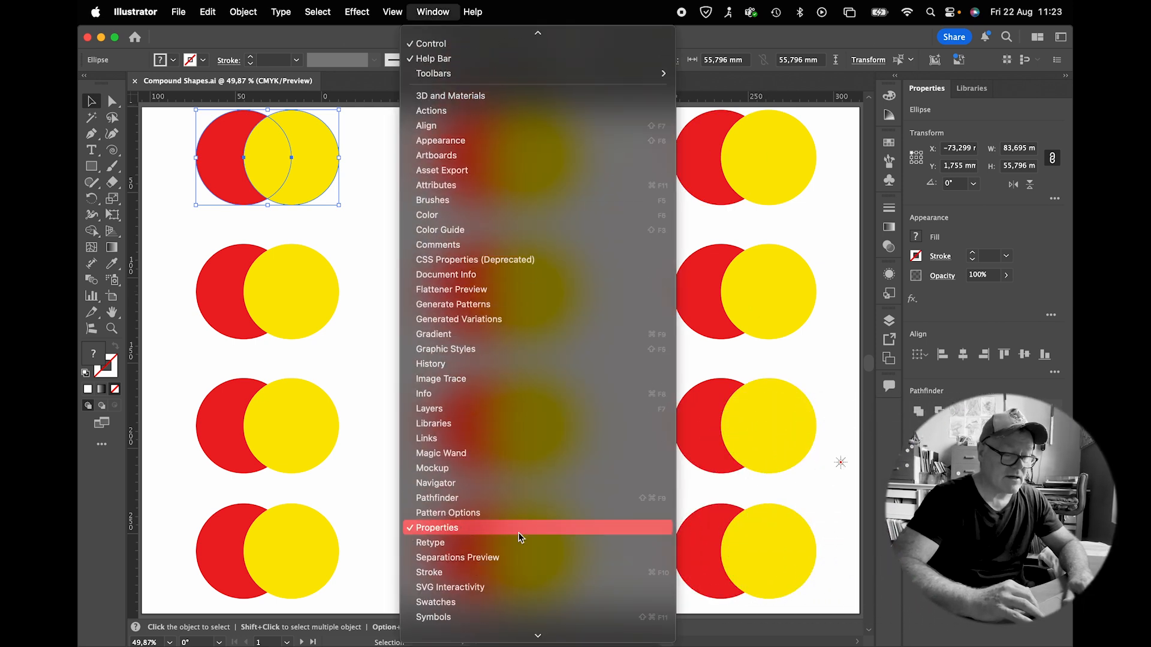
left_click(505, 498)
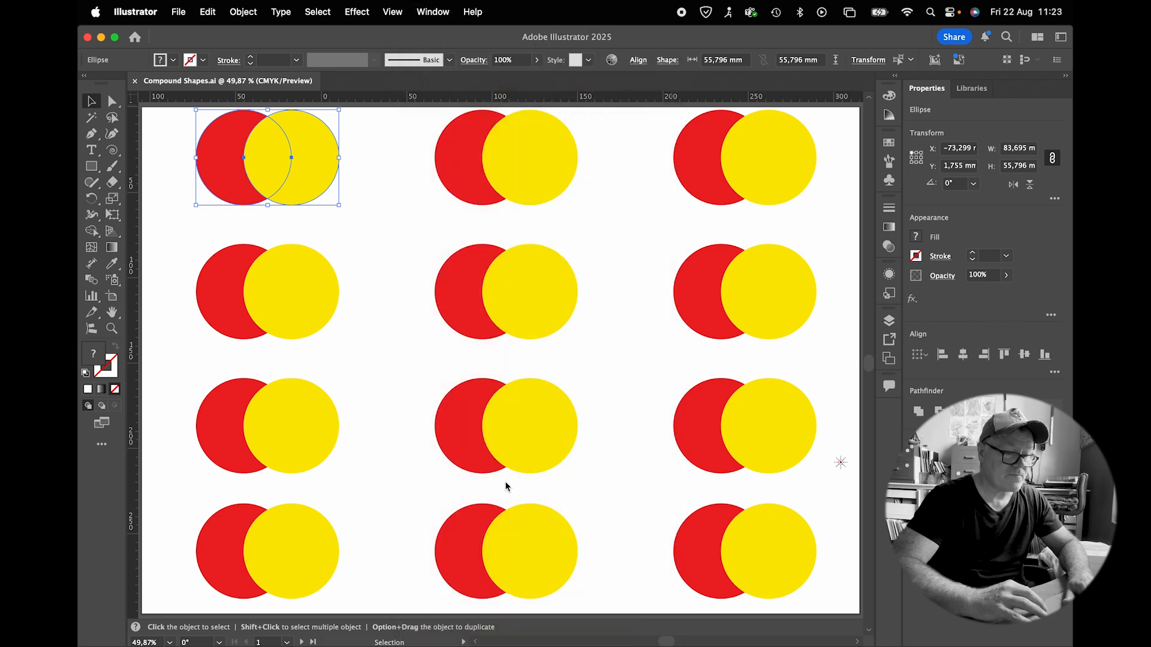
left_click_drag(625, 80, 636, 217)
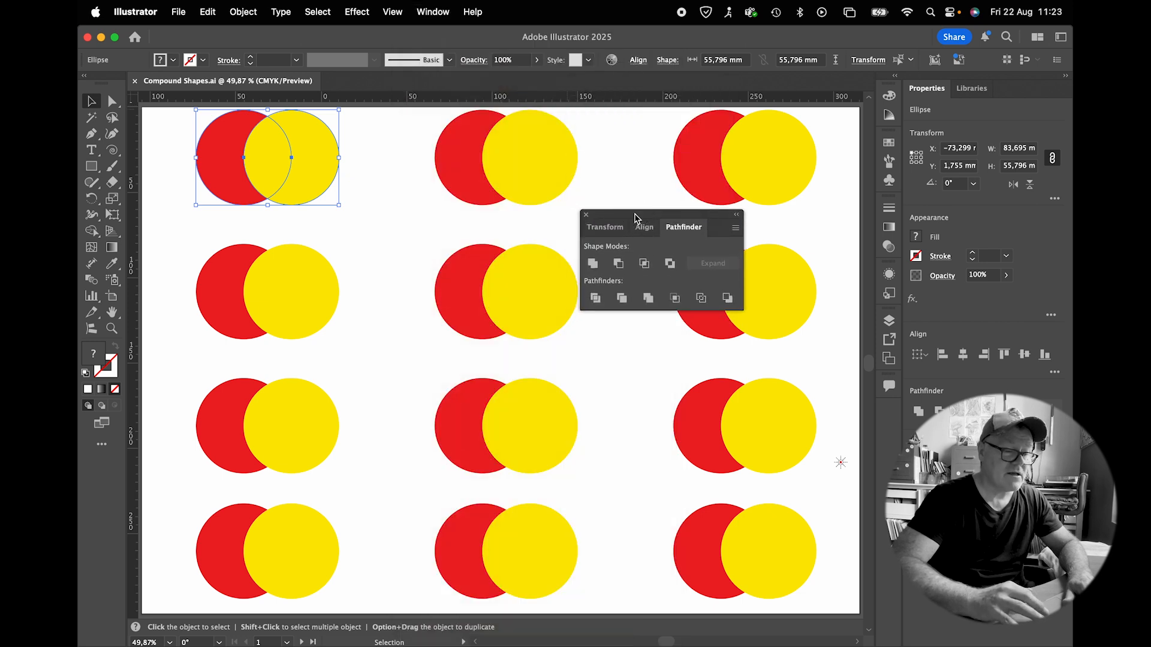
left_click(593, 264)
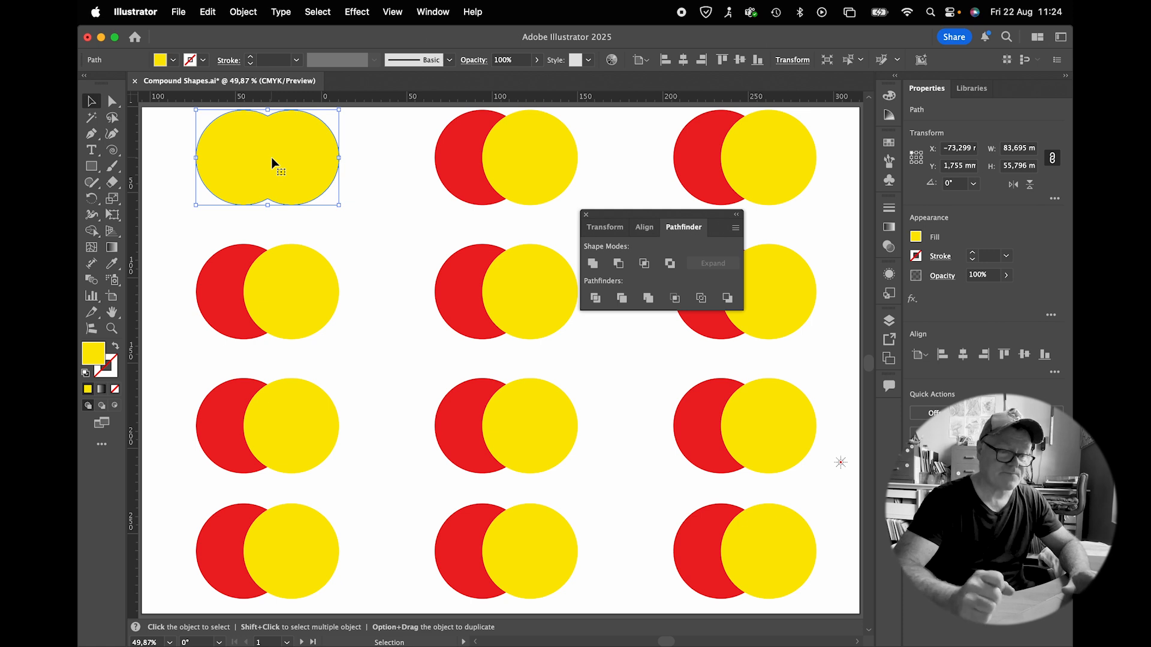
Subtract the front circle from the second pair in the first row and intersect the circles of the third pair.
left_click(513, 170)
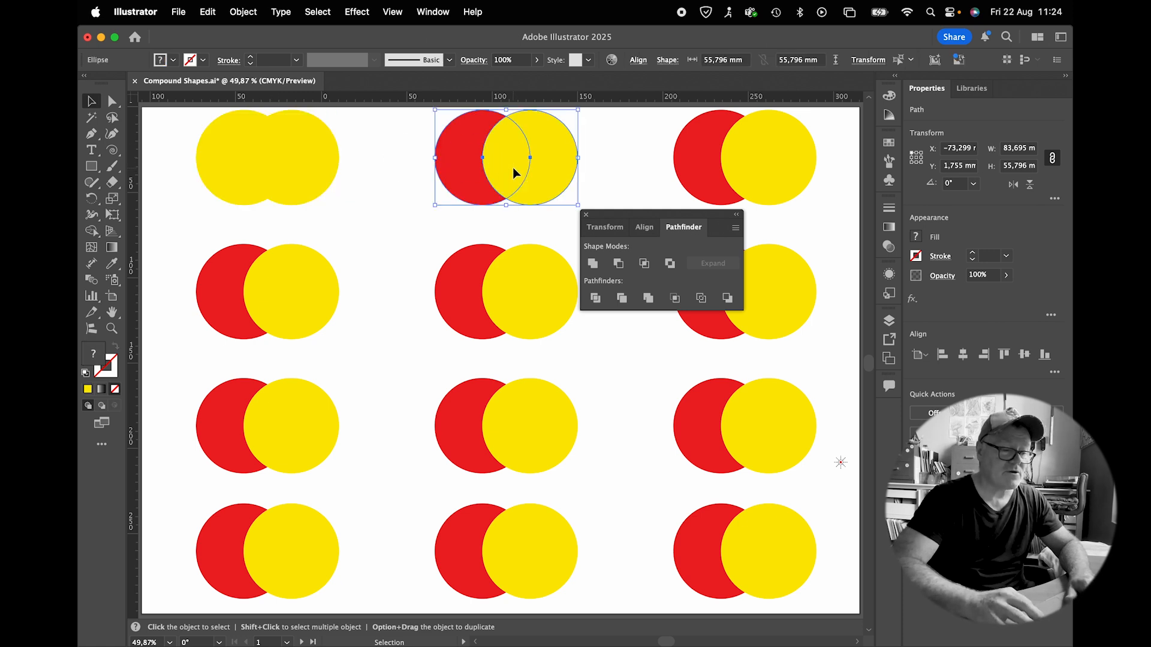
left_click(617, 263)
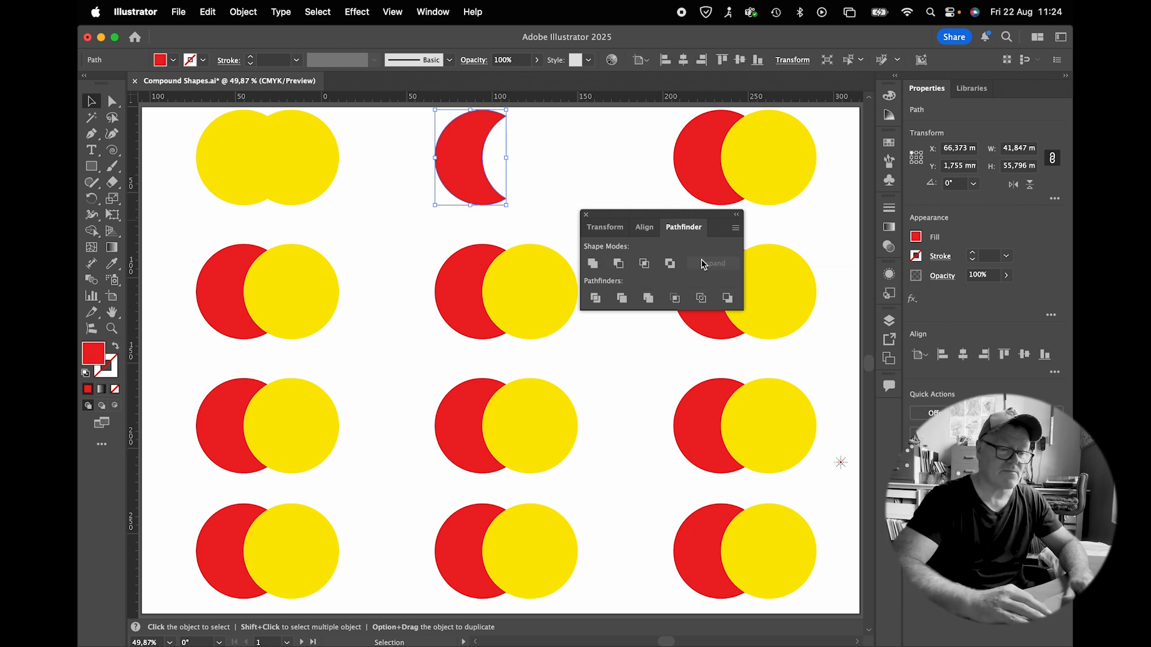
left_click_drag(660, 143, 775, 167)
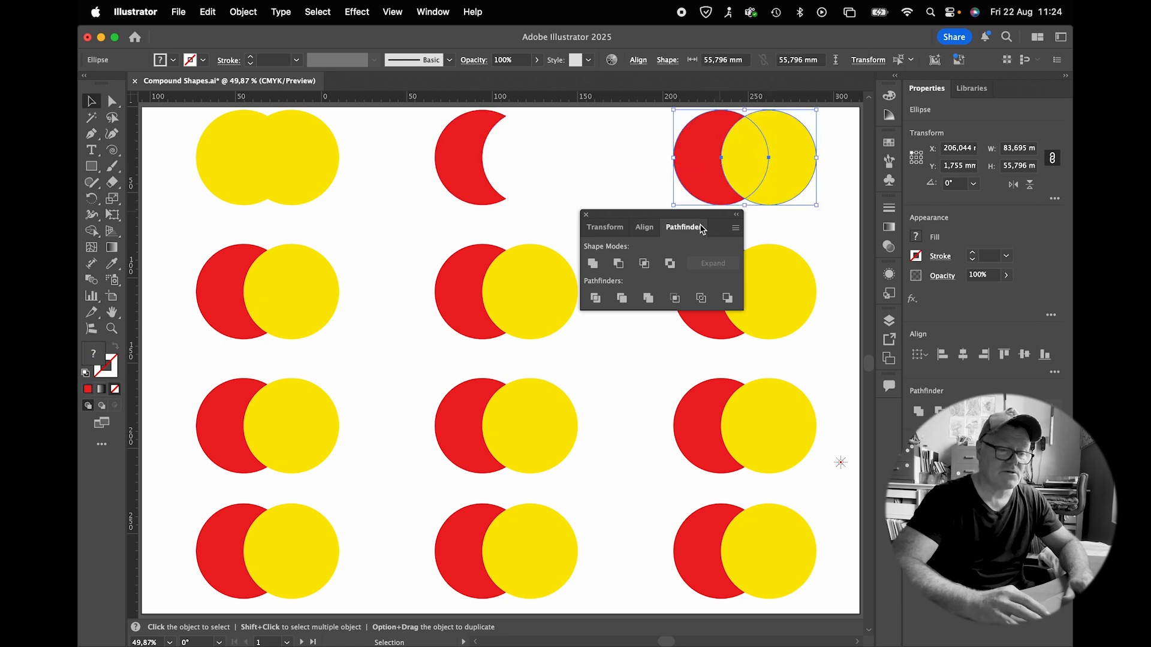
left_click(643, 265)
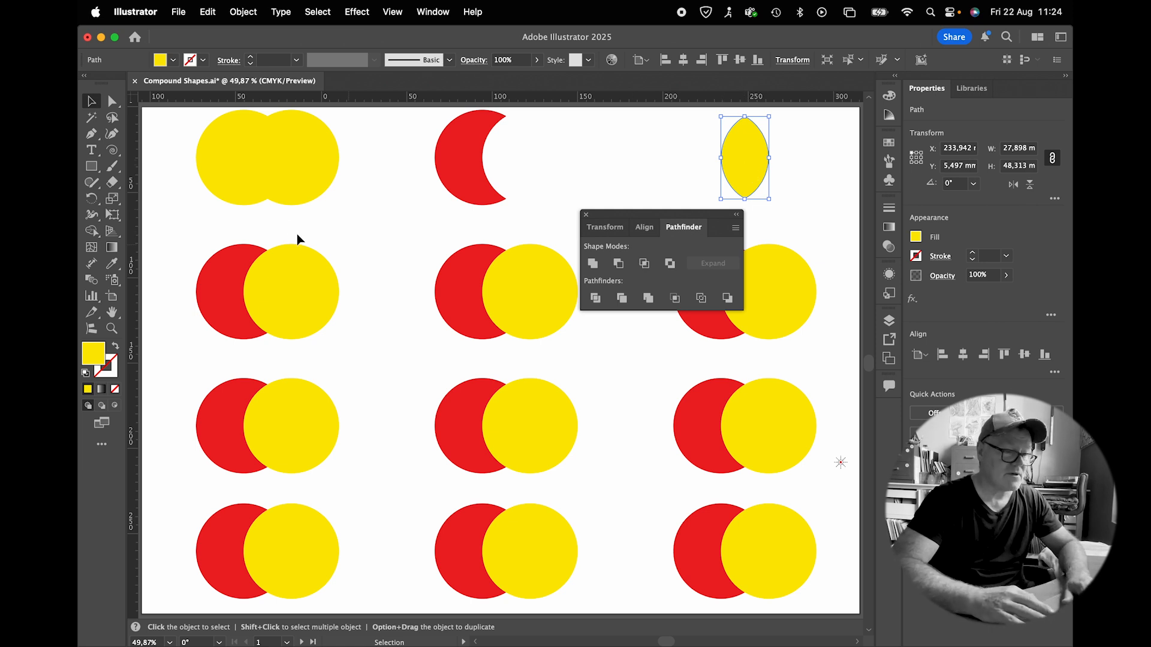
Exclude the overlap of the first circle pair in the second row and divide the second pair.
left_click_drag(346, 238, 225, 304)
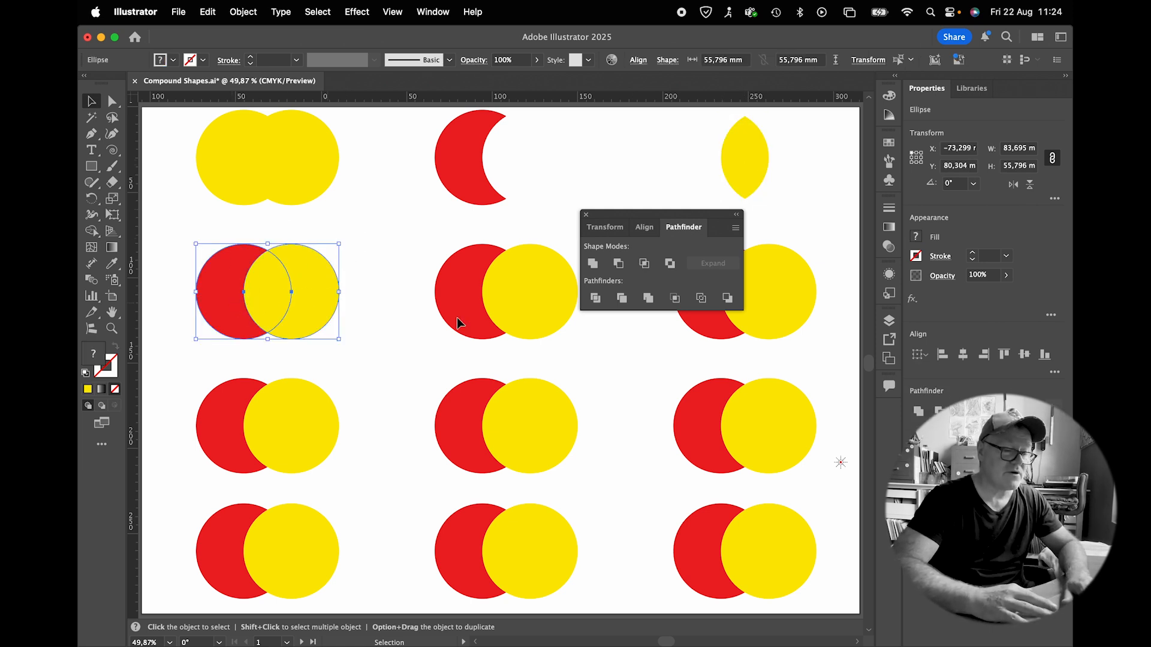
left_click(670, 264)
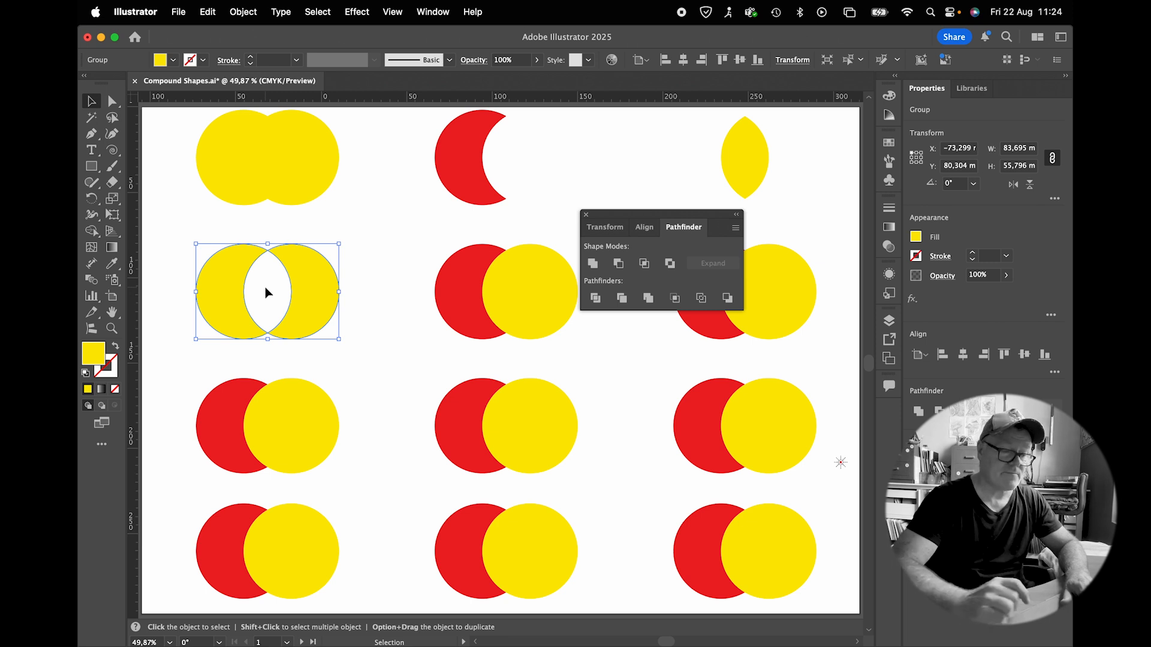
left_click_drag(412, 255, 530, 321)
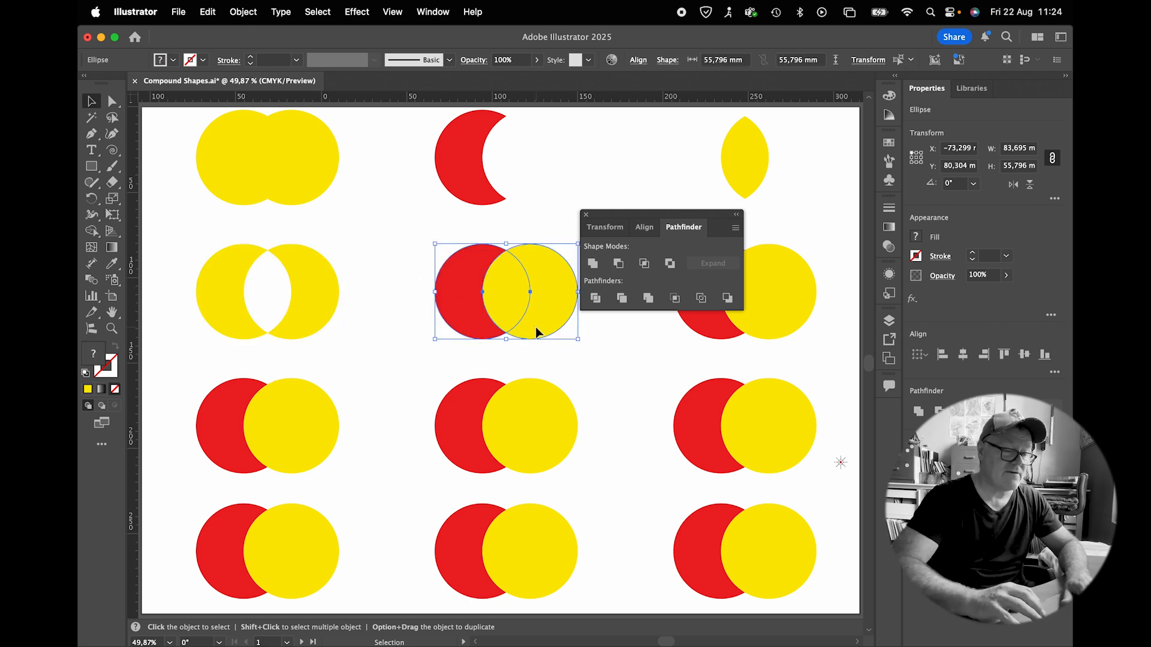
left_click(595, 299)
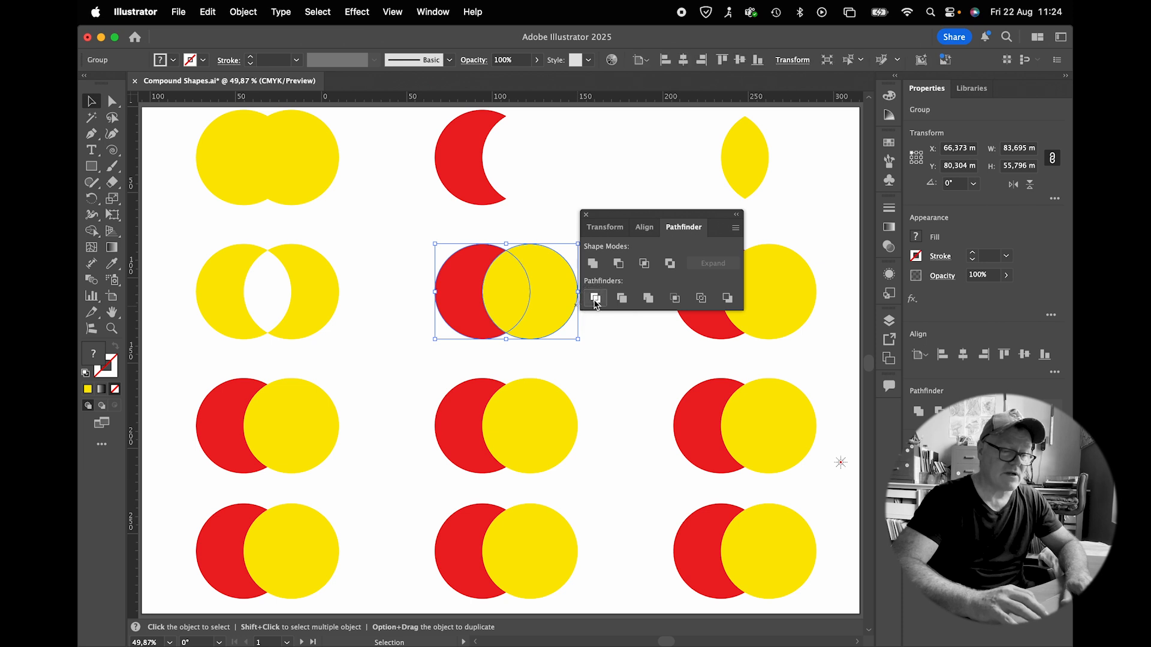
Ungroup the divided pair and shift the red crescent left to X about 54 mm and the yellow lens to X about 88 mm.
right_click(551, 300)
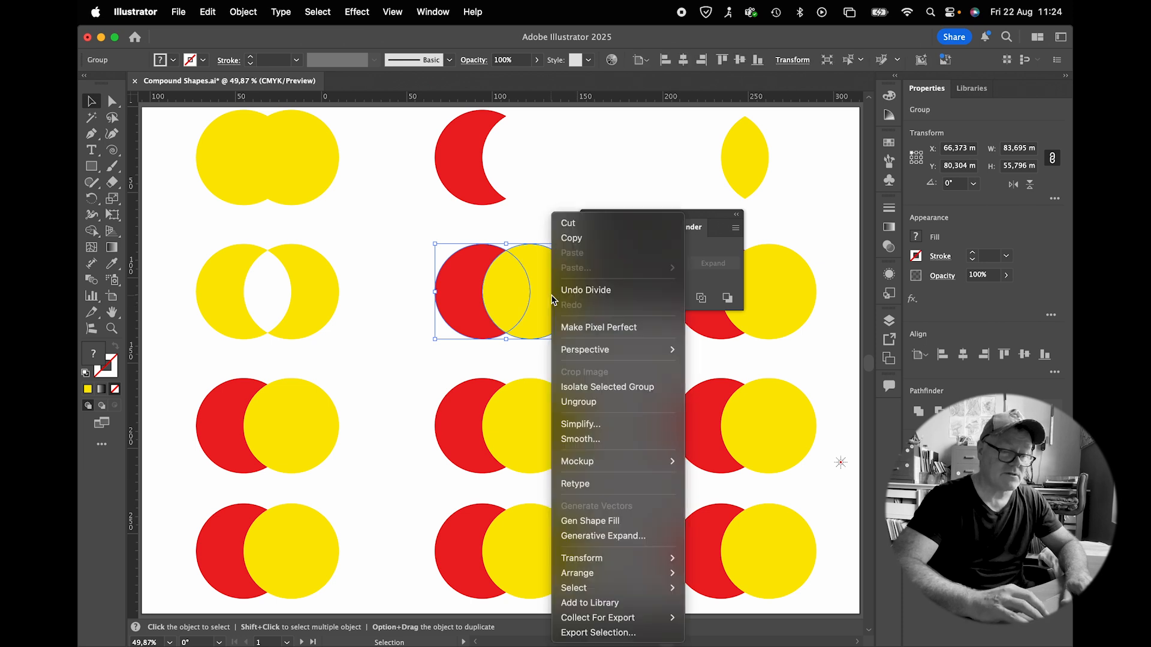
left_click(580, 401)
left_click(609, 359)
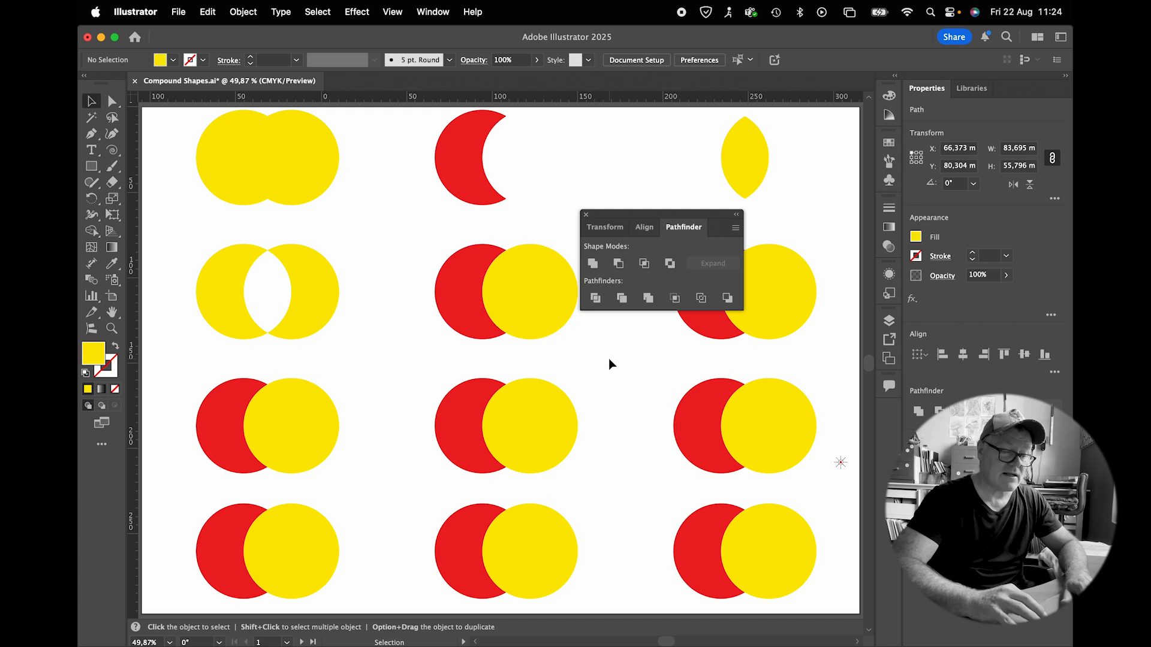
left_click_drag(454, 307, 434, 307)
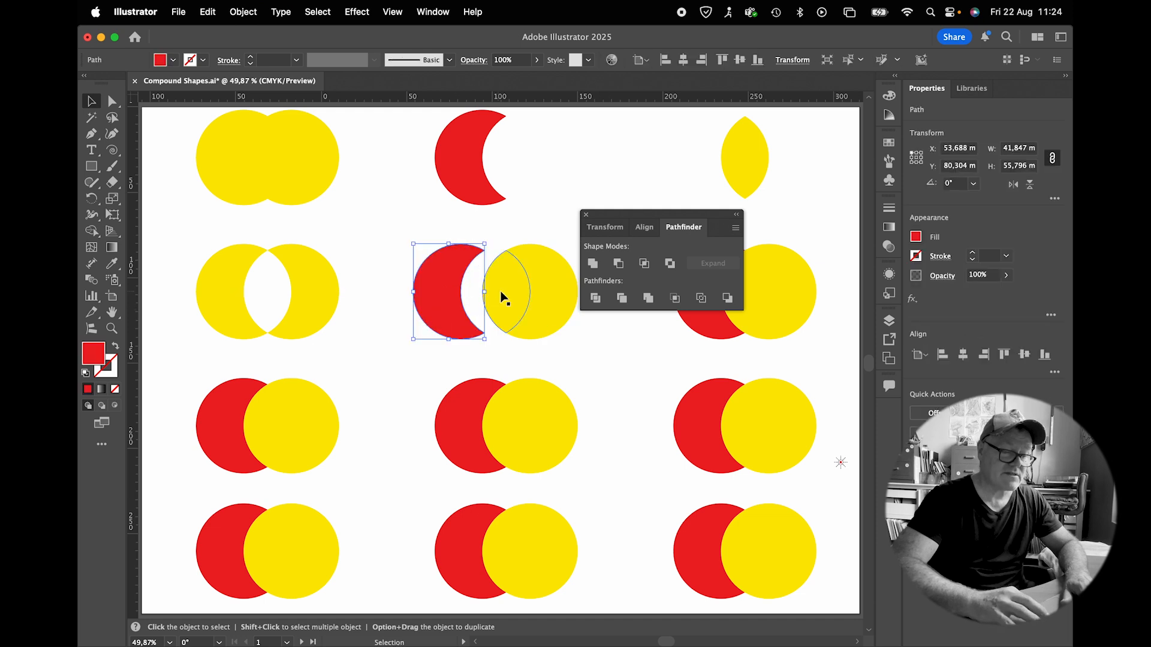
left_click_drag(503, 294, 493, 297)
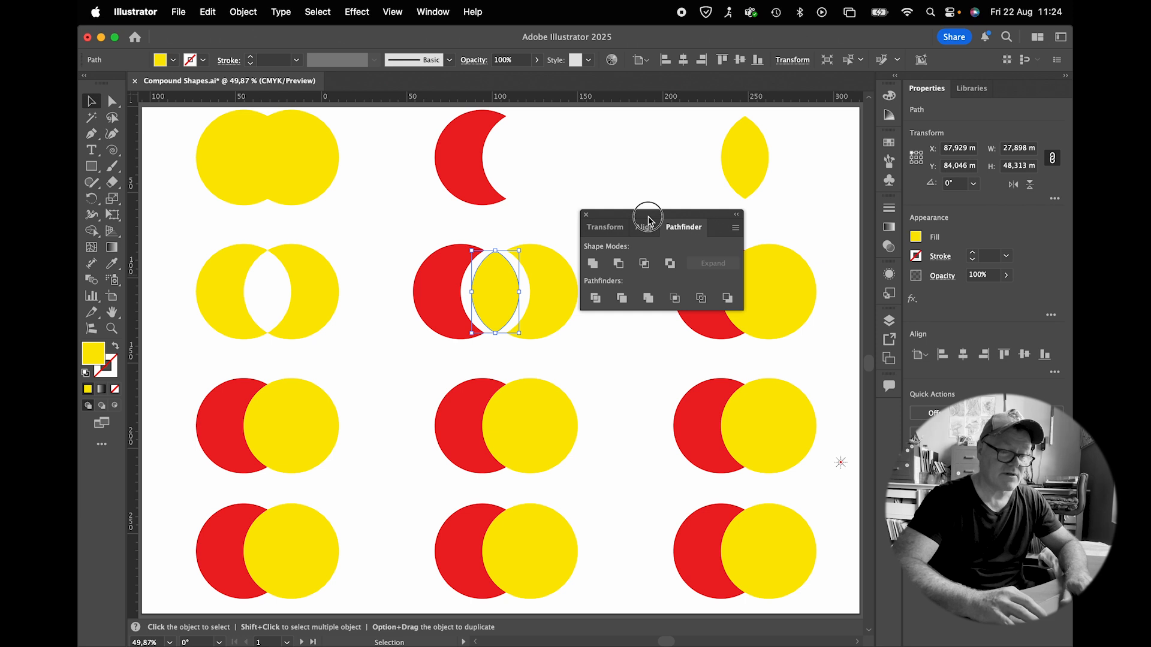
Apply the Trim pathfinder to the third circle pair in the second row.
left_click_drag(649, 220, 575, 182)
left_click(806, 272)
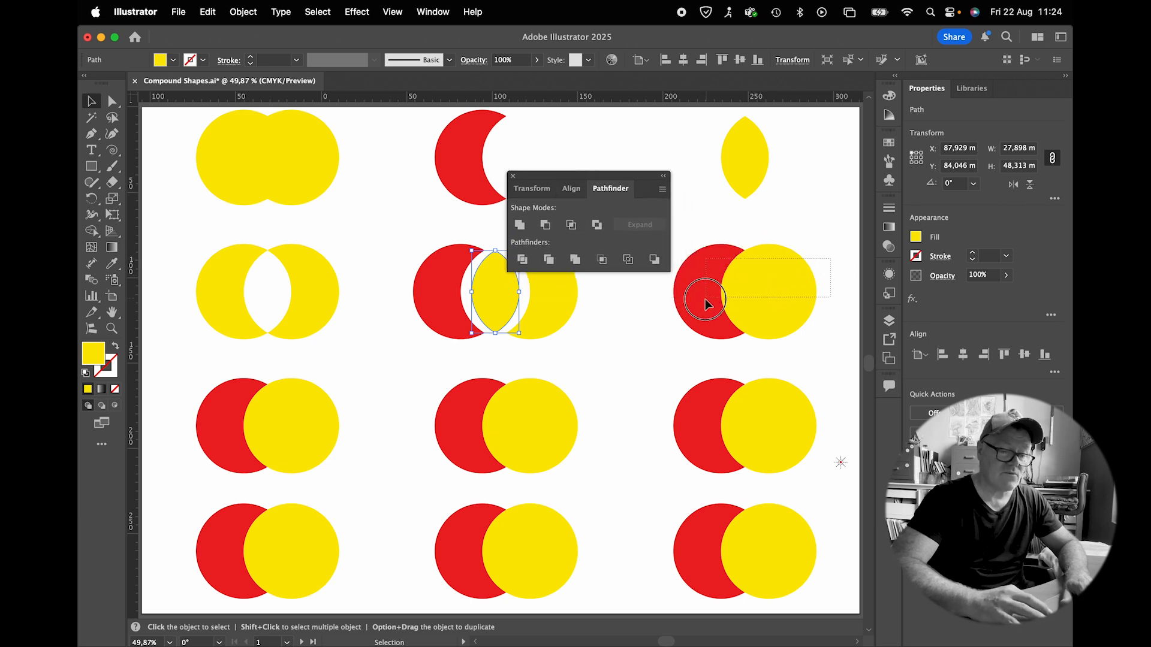
left_click(698, 295, "shift")
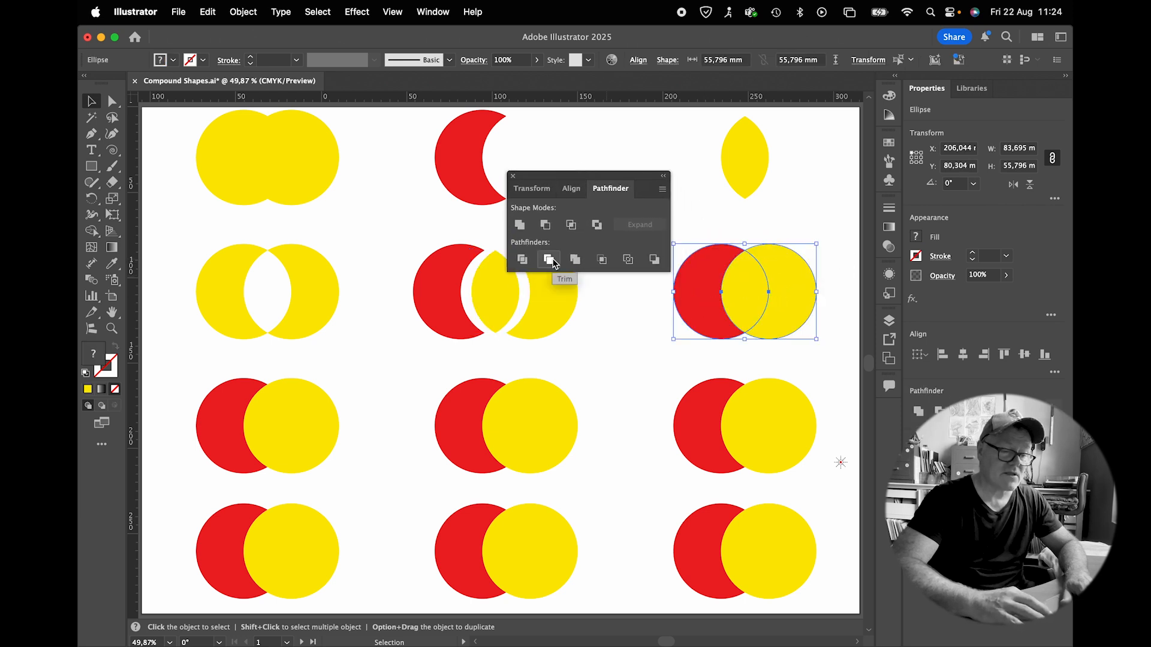
left_click(549, 259)
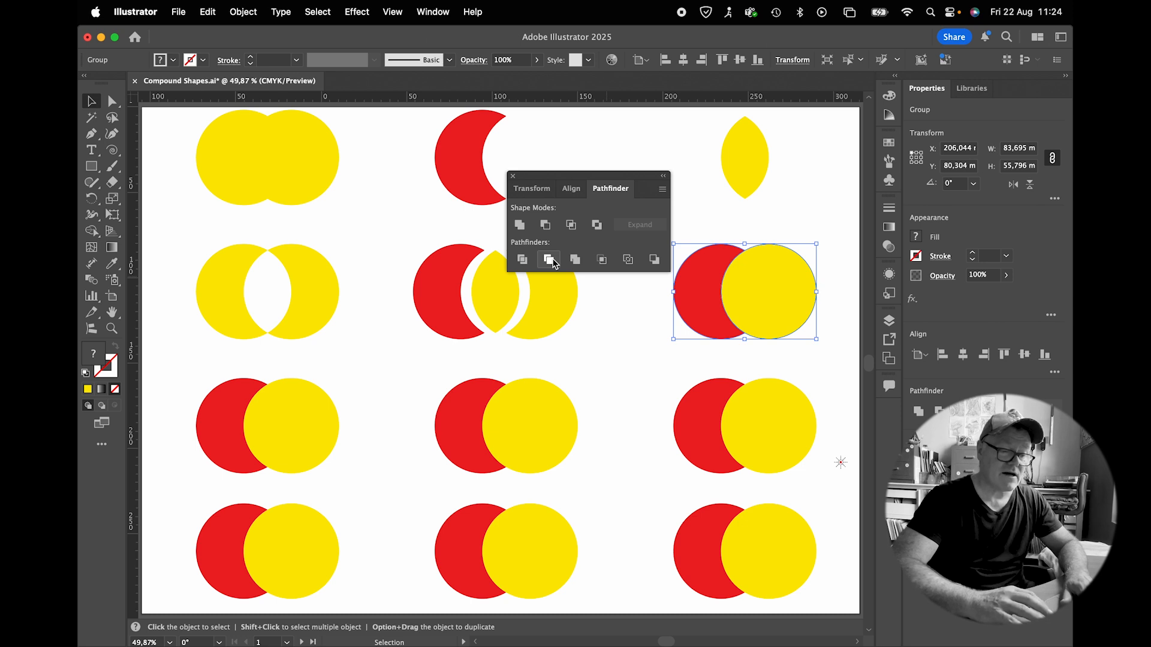
Ungroup the trimmed pair and shift its yellow circle right to X about 244 mm, away from the red crescent.
right_click(736, 292)
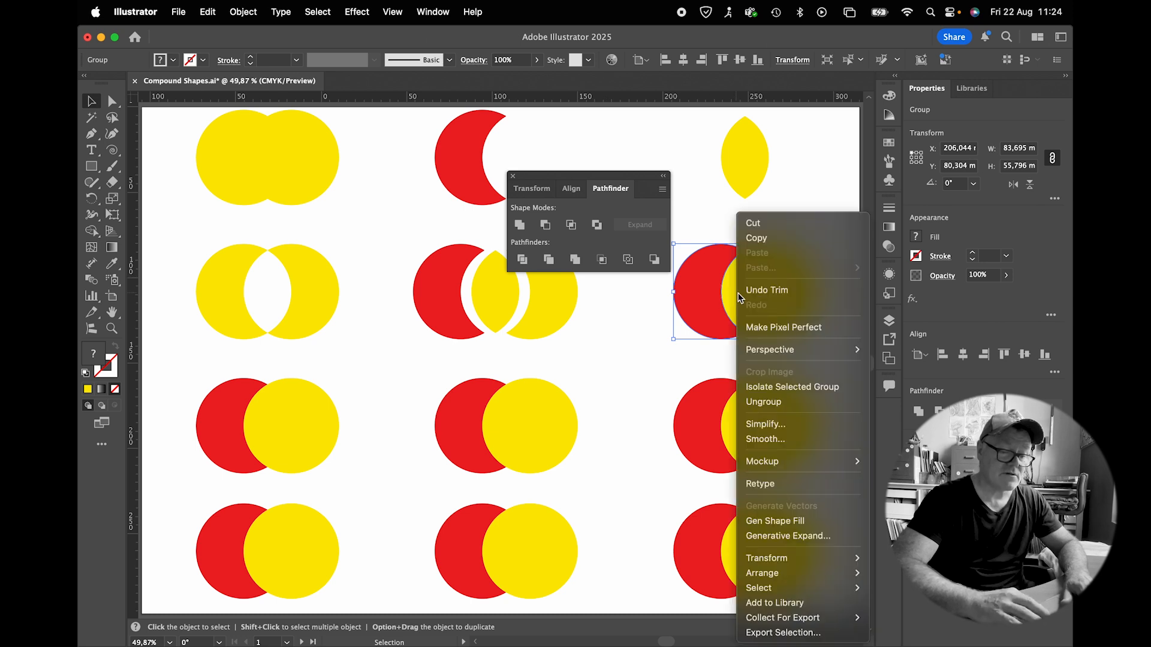
left_click(758, 400)
left_click(799, 272)
left_click_drag(798, 272, 817, 272)
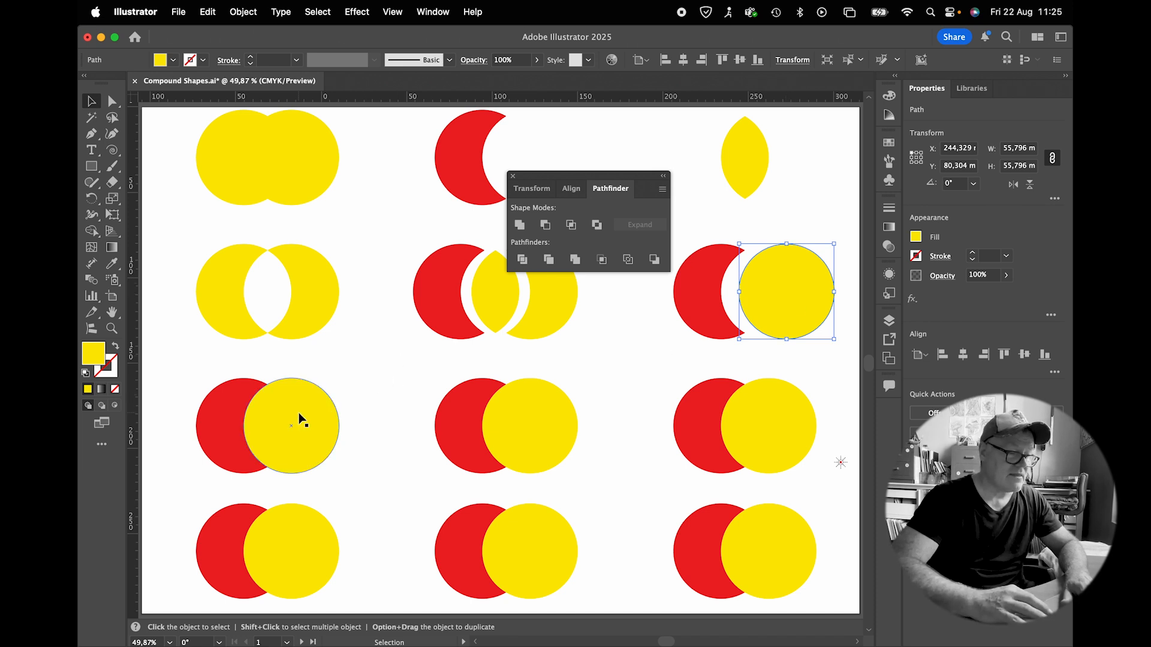
Draw a yellow rectangle about 31 × 19 mm across the red circle of the first pair in the third row.
left_click(305, 434)
left_click(361, 382)
left_click(91, 166)
left_click_drag(211, 409, 265, 442)
key("v")
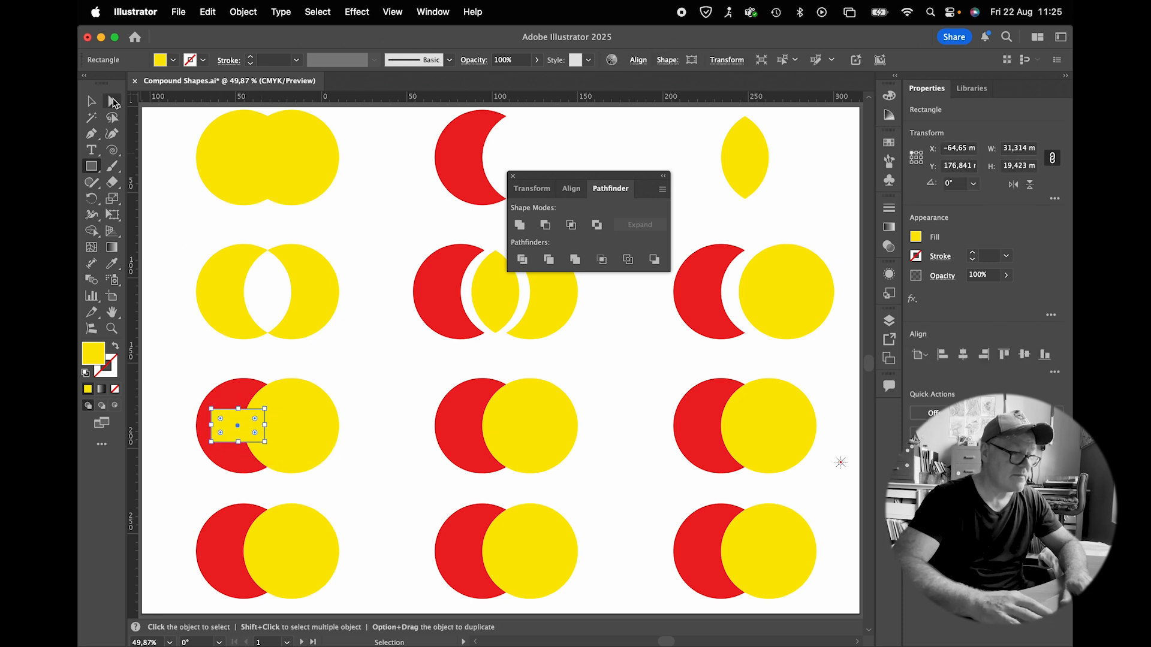
Select the rectangle with both circles beneath it and apply the Merge pathfinder.
left_click(361, 395)
left_click(356, 378)
left_click_drag(327, 418, 196, 482)
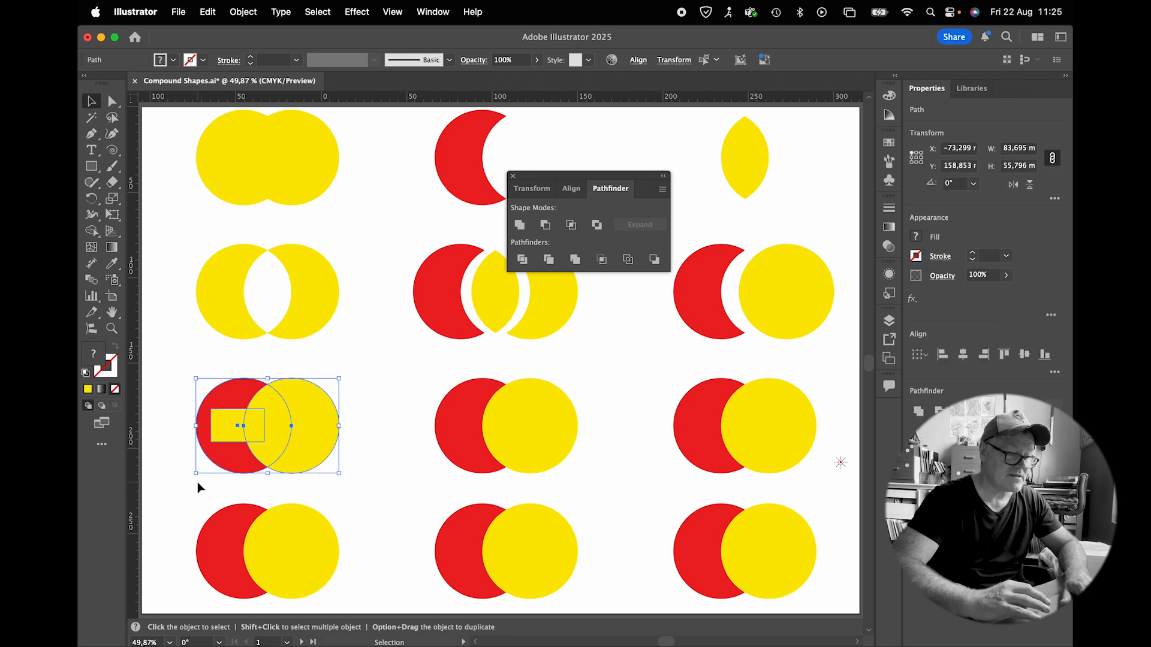
left_click(575, 260)
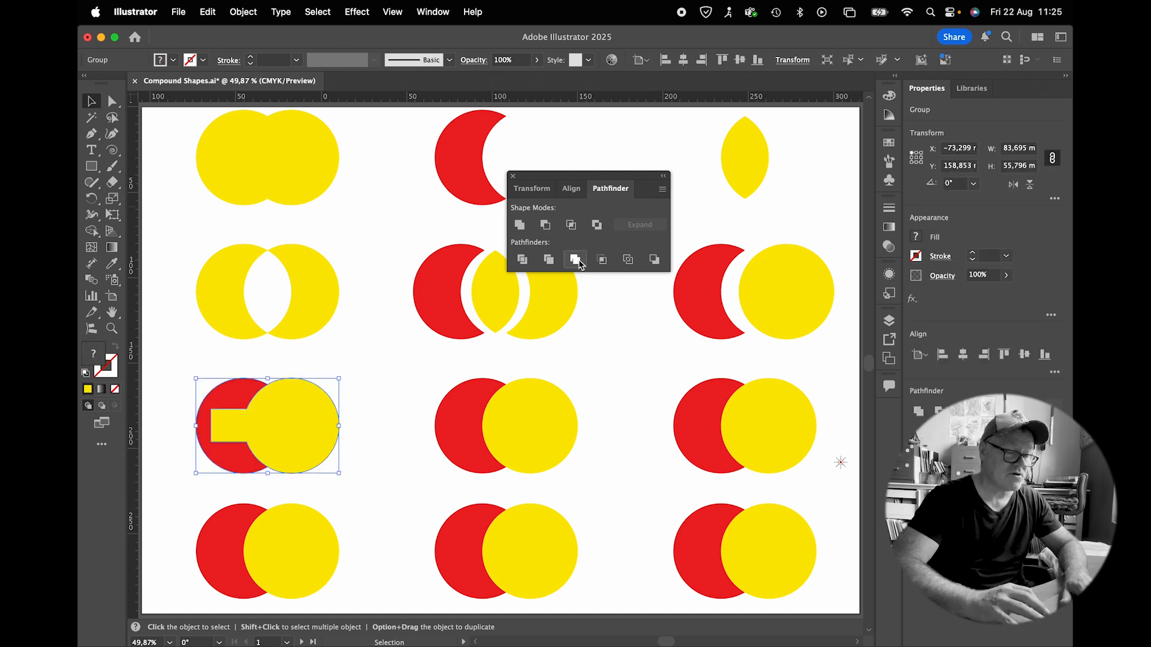
Ungroup the merged artwork and shift the combined yellow shape right to X about -52 mm.
right_click(301, 426)
left_click(333, 397)
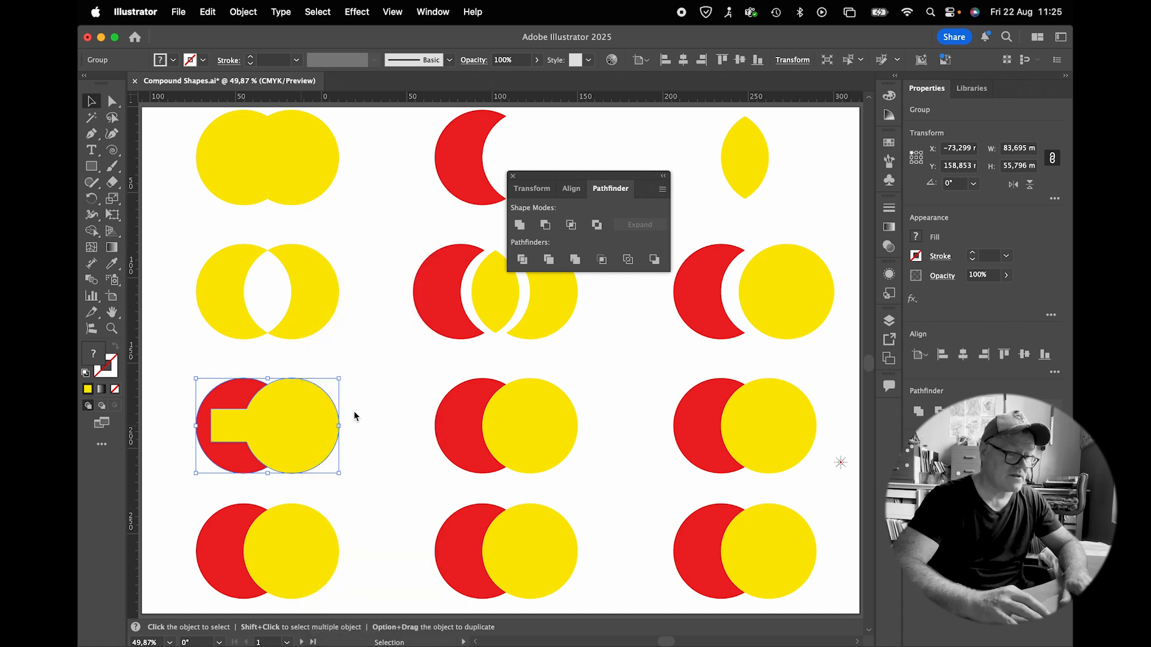
left_click(359, 416)
left_click(267, 428)
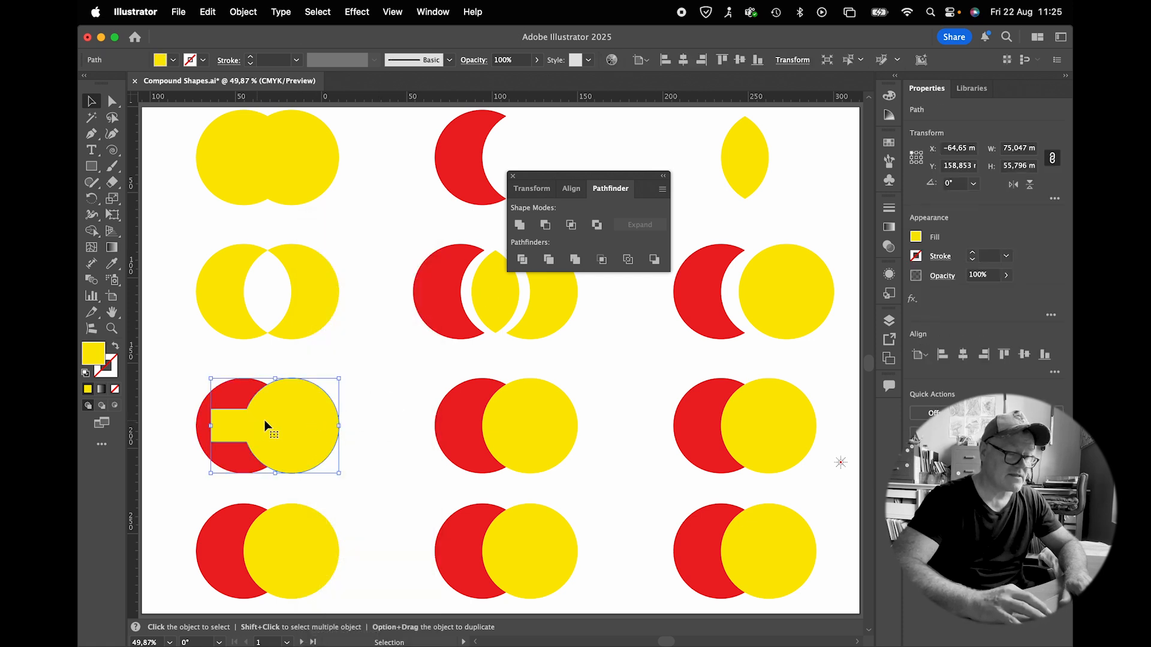
left_click_drag(273, 419, 296, 419)
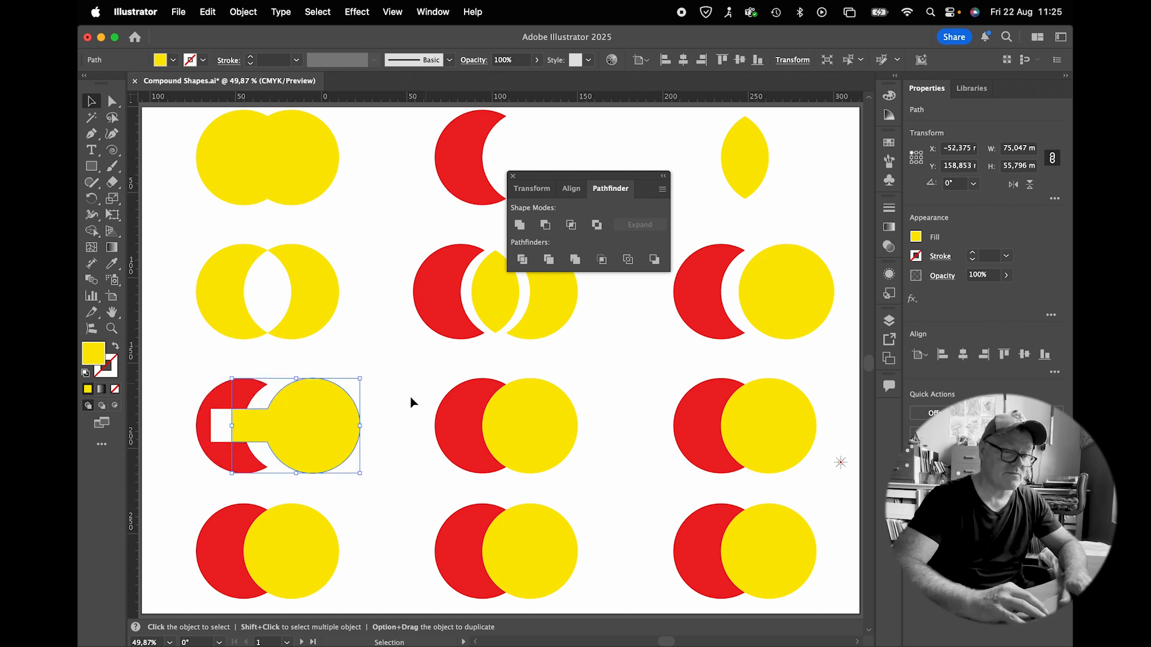
Apply the Crop pathfinder to the second circle pair in the third row.
left_click_drag(412, 387, 522, 431)
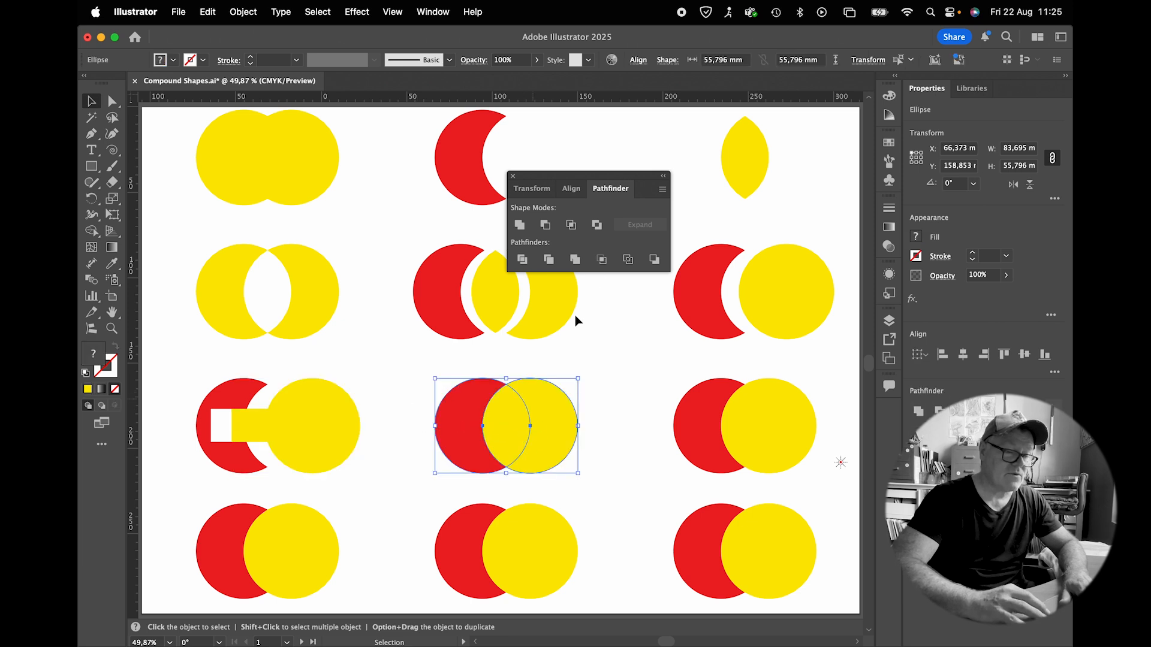
left_click(602, 260)
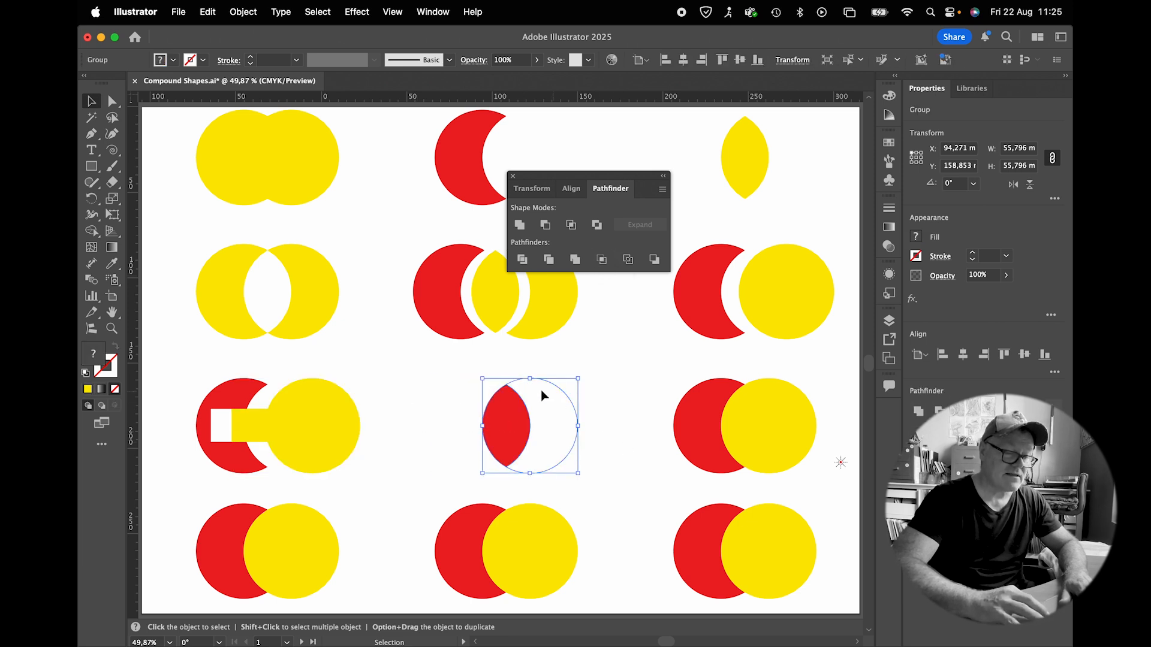
Isolate the cropped group to examine its red lens and unfilled outline, and return to the full artwork.
double_click(530, 422)
left_click(530, 423)
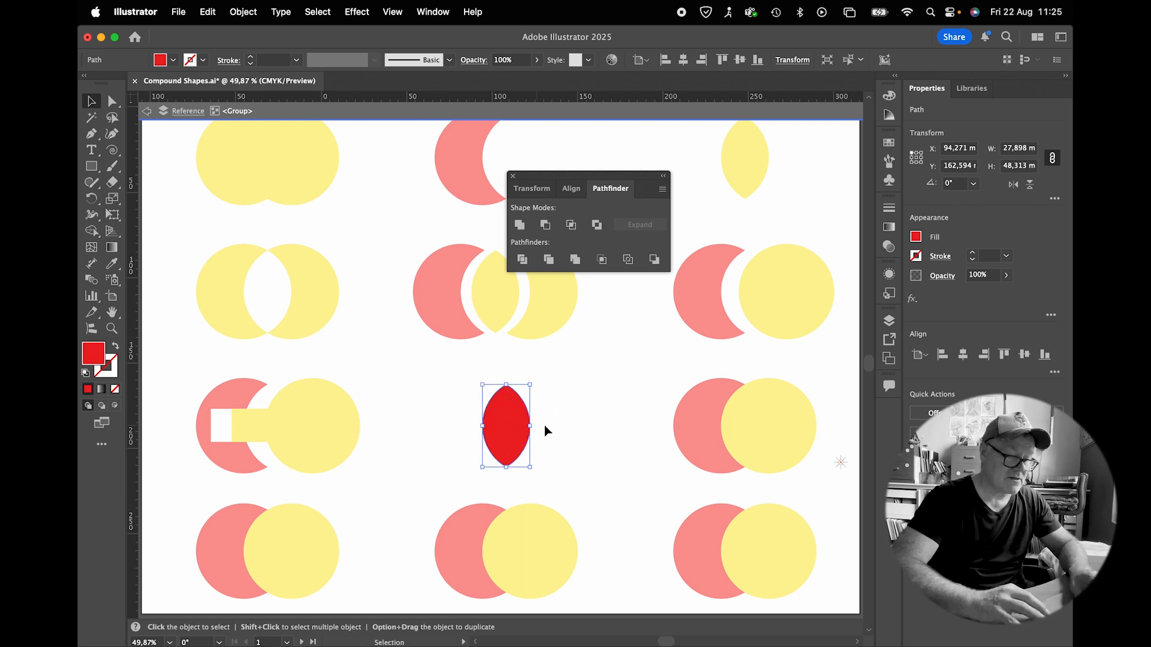
double_click(568, 423)
left_click(542, 386)
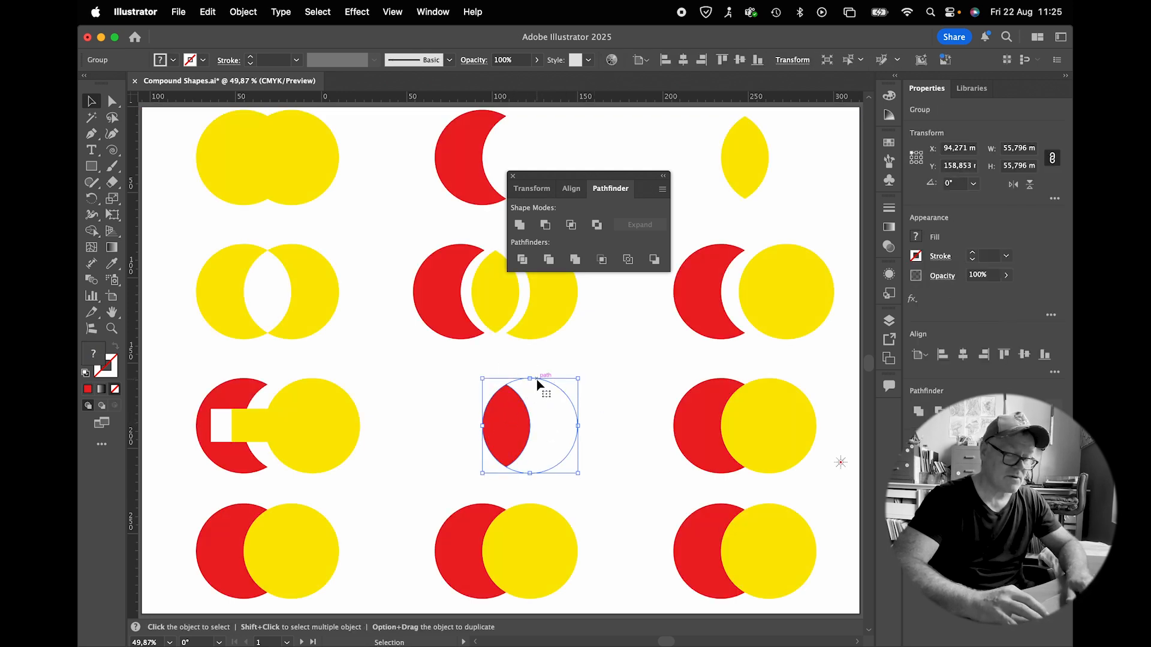
left_click(619, 443)
left_click(533, 424)
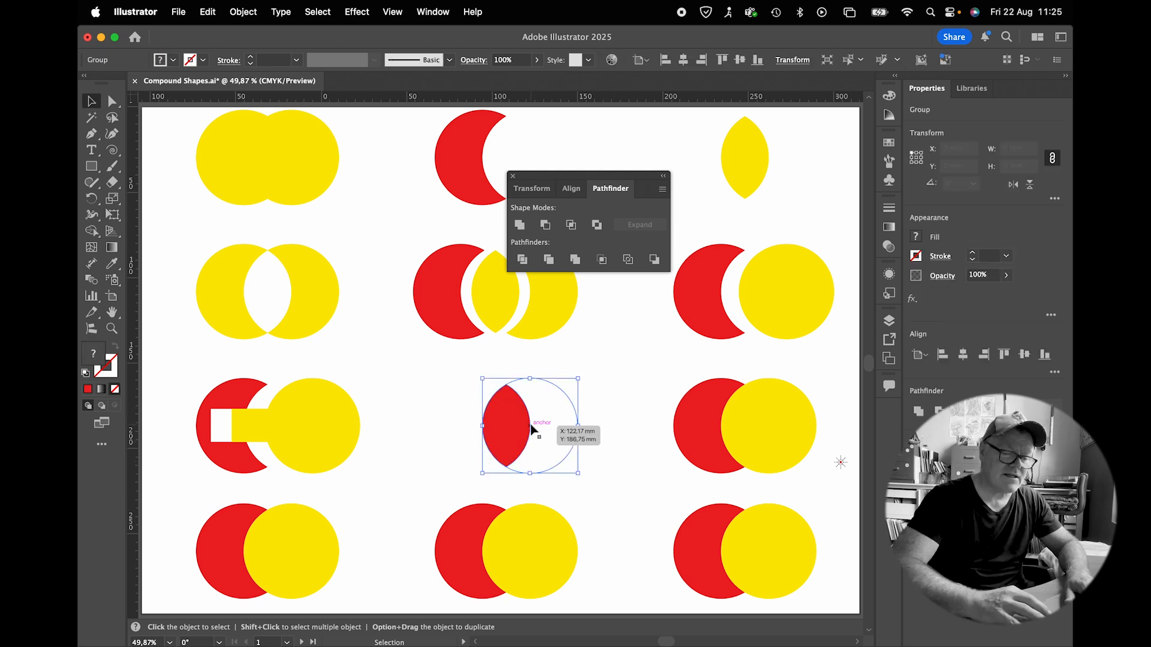
Apply the Outline pathfinder to the third circle pair in the third row.
left_click(641, 417)
left_click(790, 426)
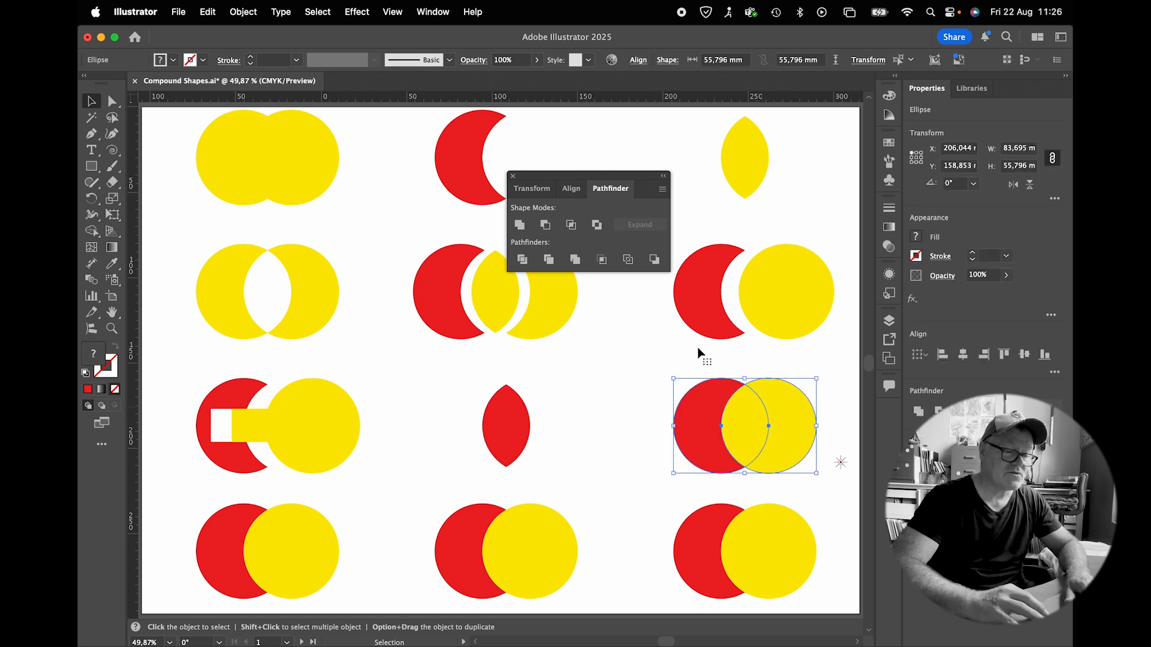
left_click(628, 260)
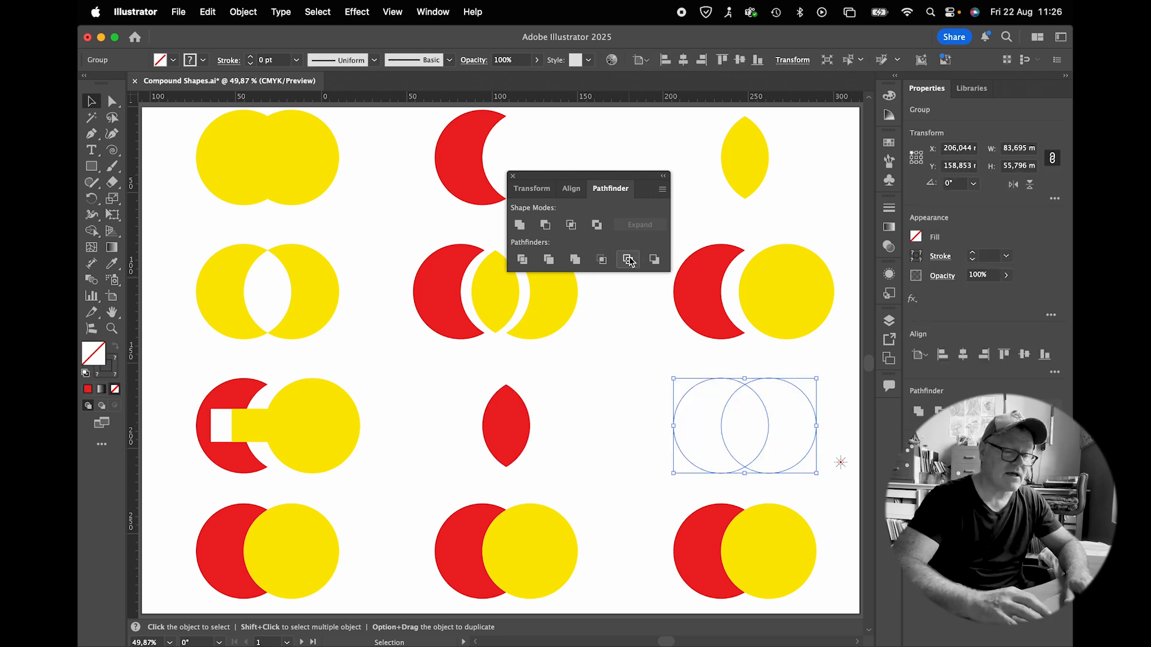
Ungroup the outlined circles and move the outer yellow arc to the right, away from the overlap.
right_click(722, 419)
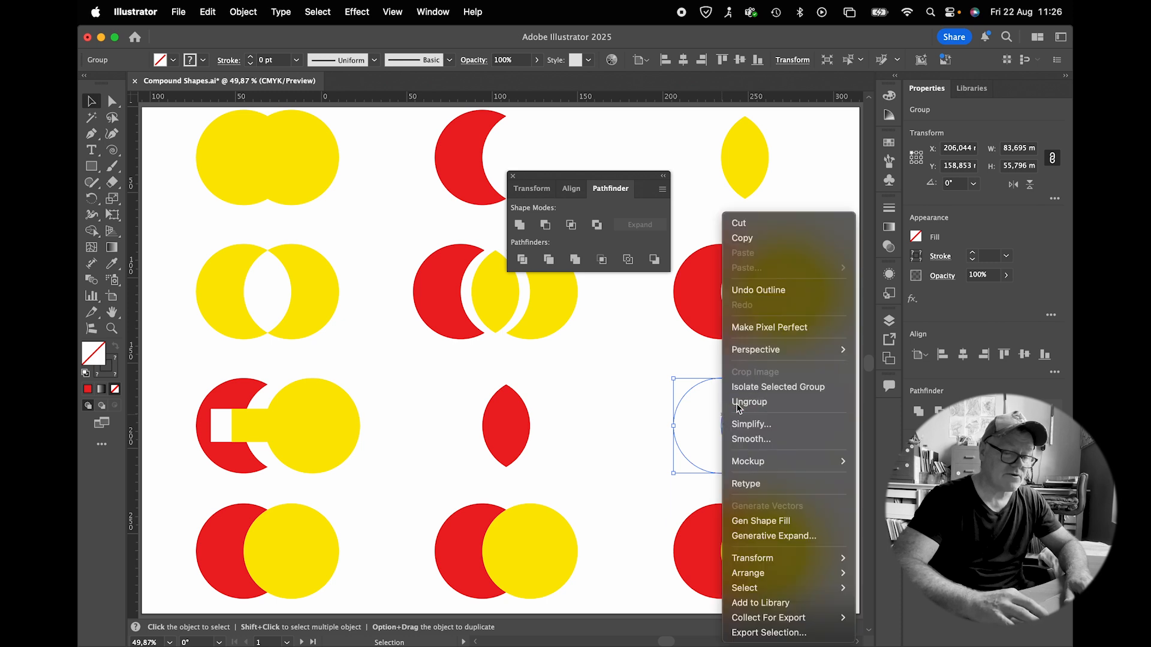
left_click(731, 409)
left_click(827, 393)
left_click_drag(810, 403, 840, 398)
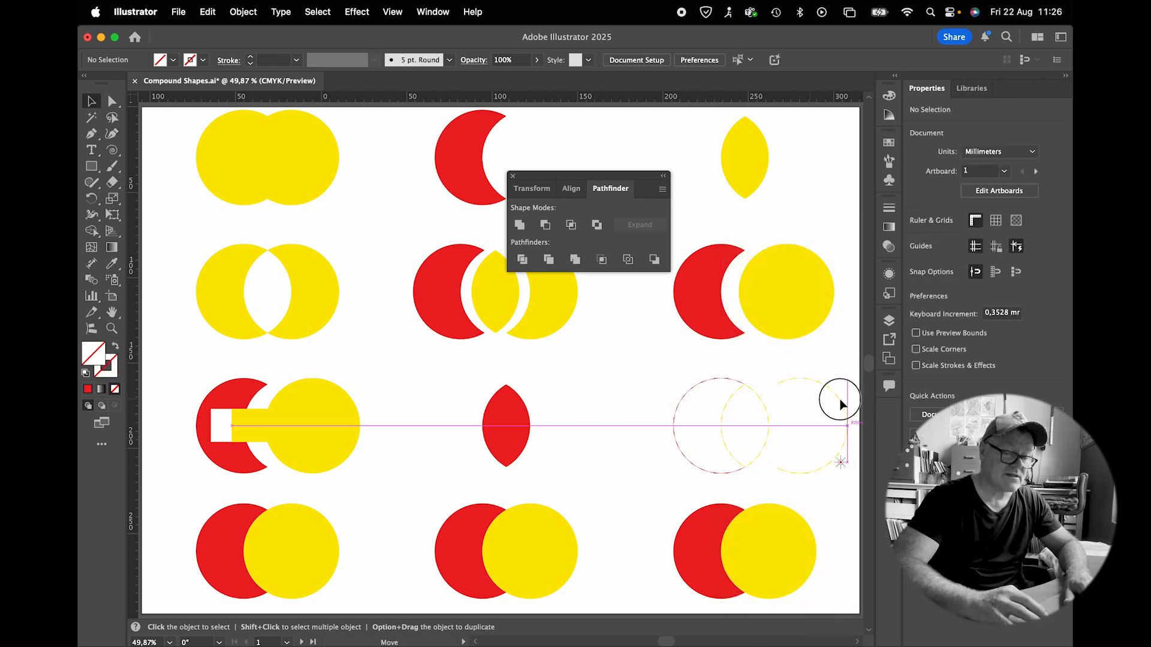
Give the outline segments the default black stroke and spread them apart, placing the leftmost arc at X about 194 mm.
left_click_drag(821, 354, 690, 427)
key("d")
left_click(797, 387)
left_click_drag(768, 411, 780, 411)
left_click_drag(675, 431, 655, 431)
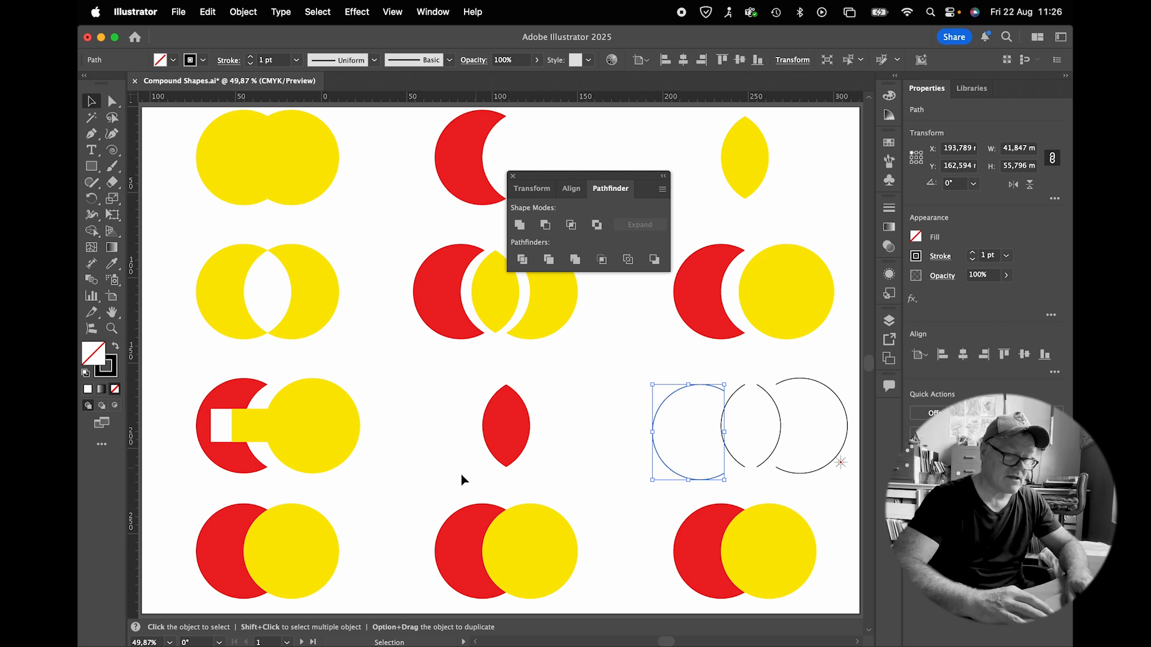
Apply the Minus Back pathfinder to the first circle pair in the fourth row and deselect the result.
left_click_drag(355, 516, 230, 557)
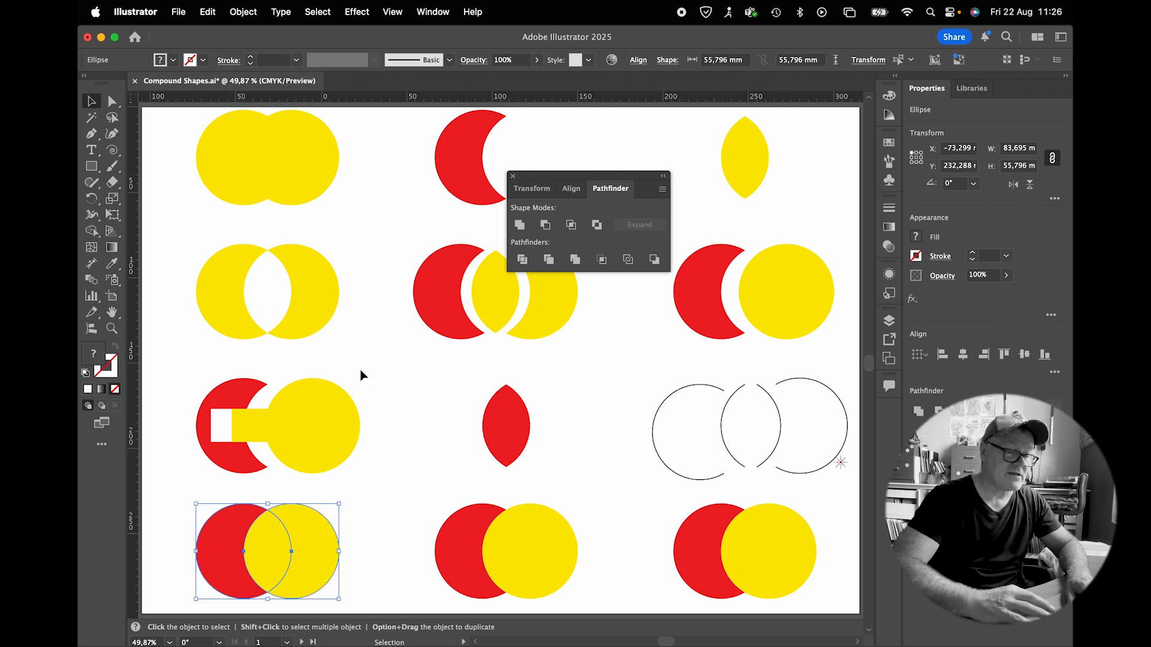
left_click(654, 265)
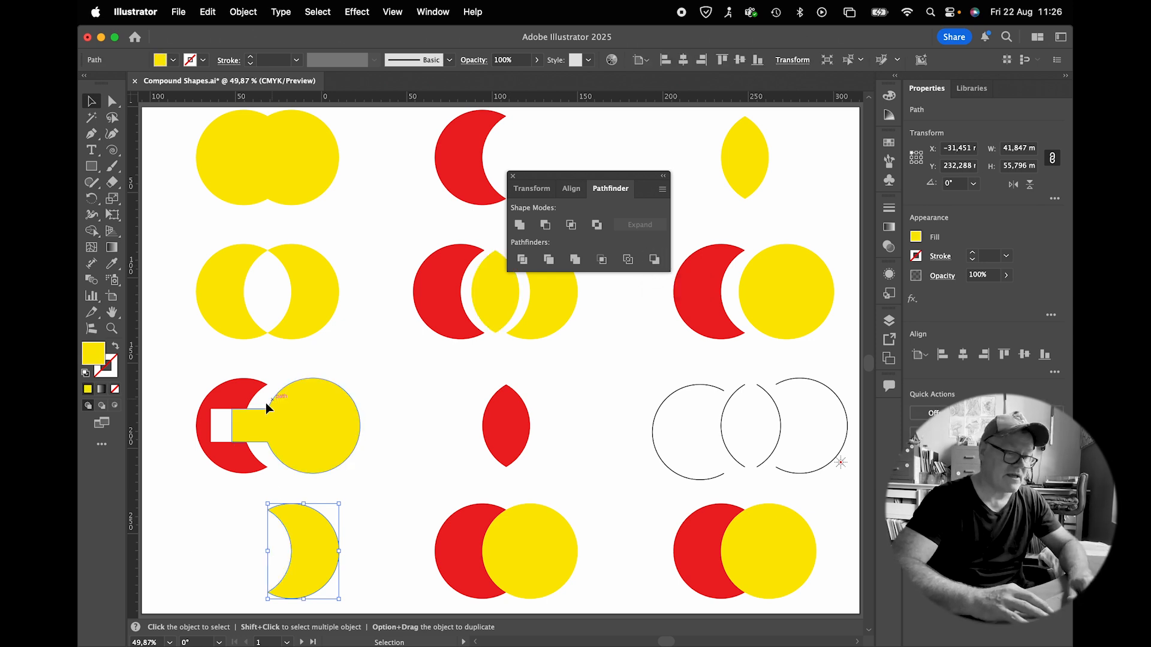
left_click(414, 520)
Merge the second circle pair in the fourth row into one yellow shape with the Shape Builder tool.
scroll(414, 520, "down", 2)
scroll(414, 520, "right", 2)
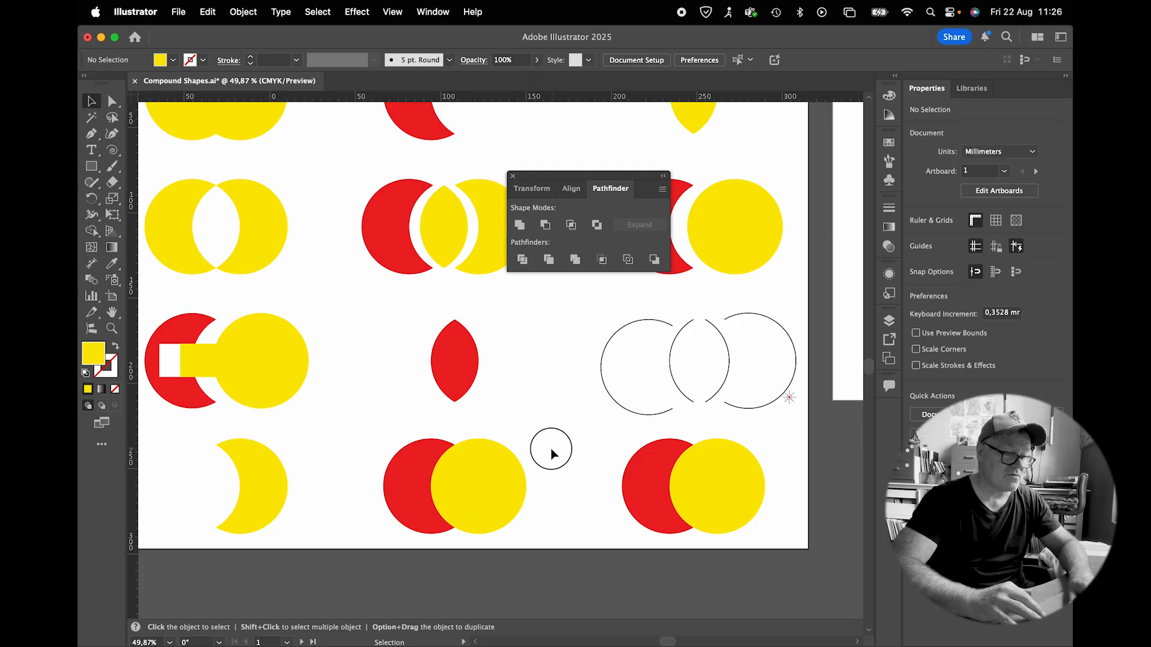
left_click_drag(551, 449, 418, 513)
left_click(91, 232)
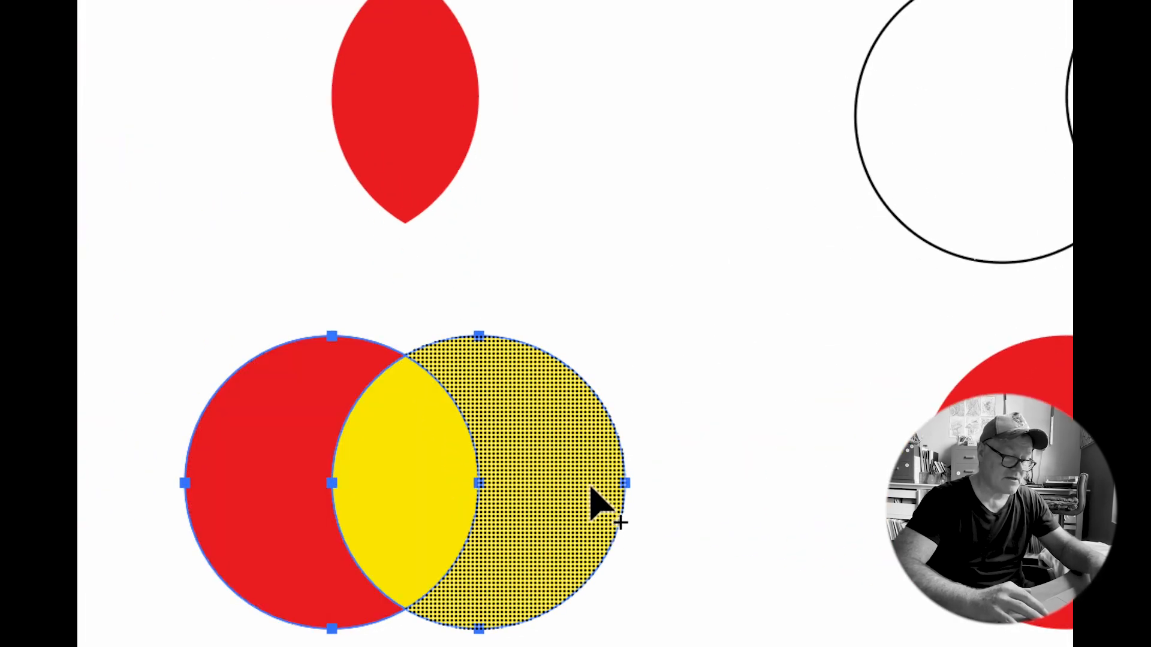
left_click_drag(153, 456, 405, 467)
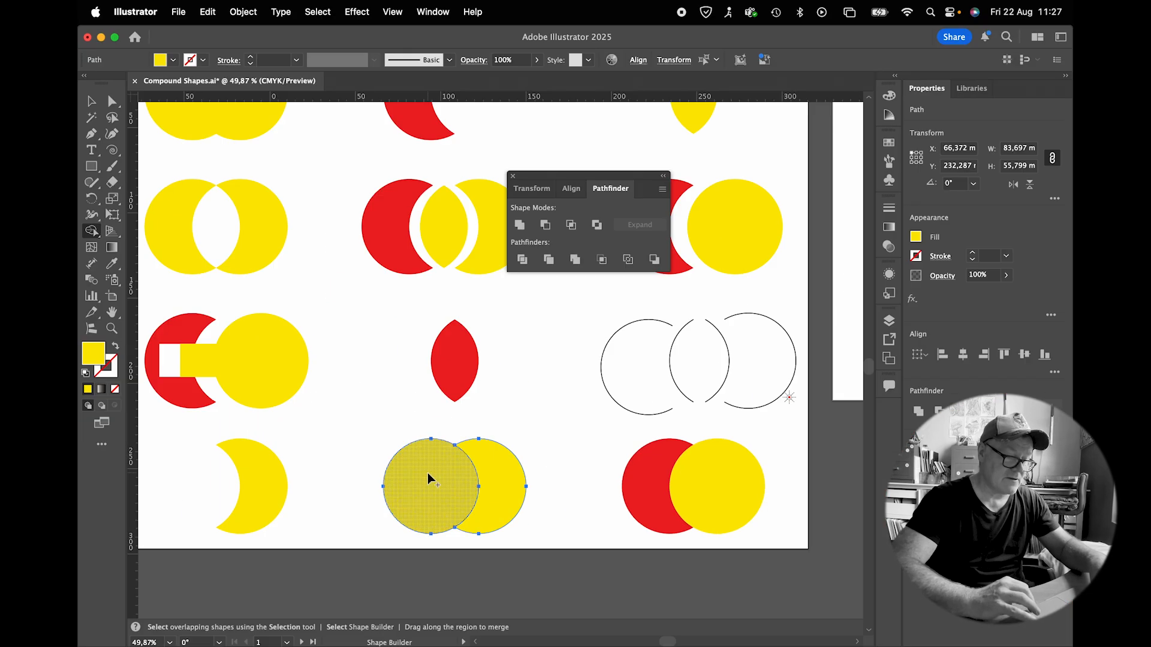
Subtract the red circle and the overlap from the fourth row's third pair with Shape Builder, keeping only the yellow crescent.
key("v")
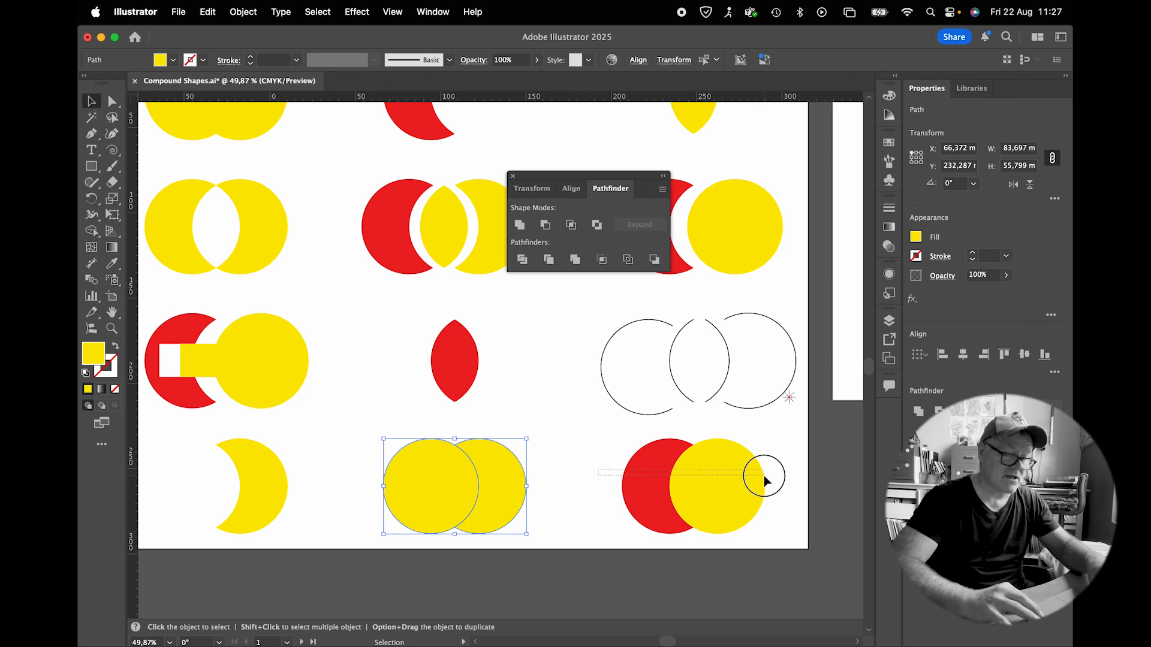
left_click_drag(776, 434, 689, 462)
left_click(91, 231)
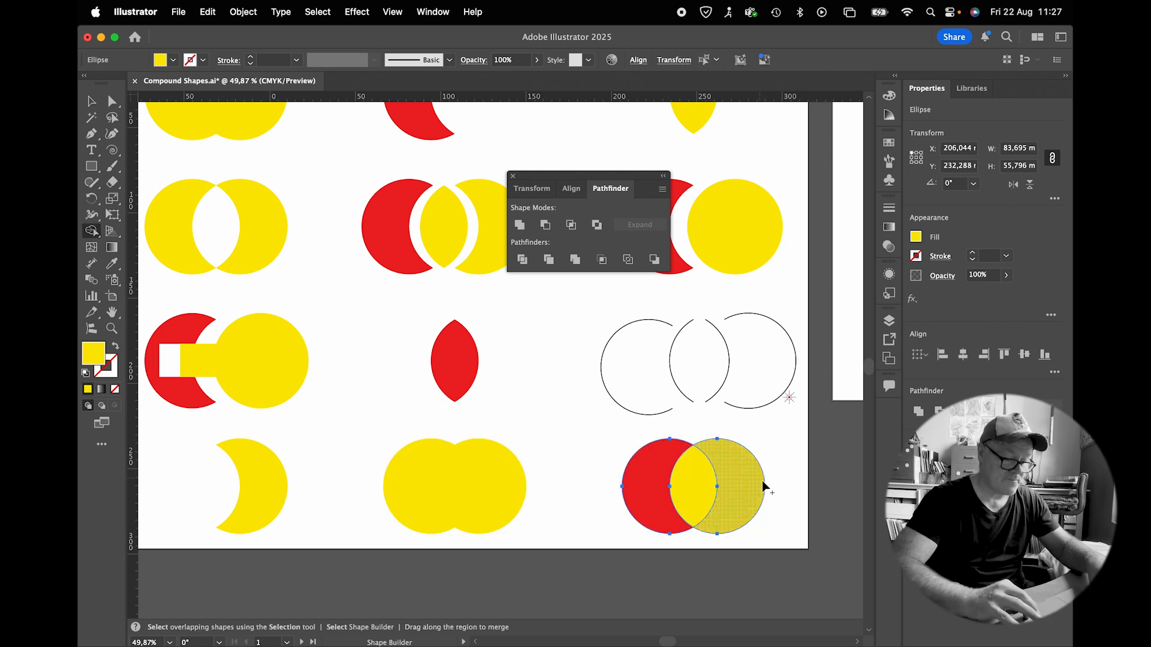
key("super+1")
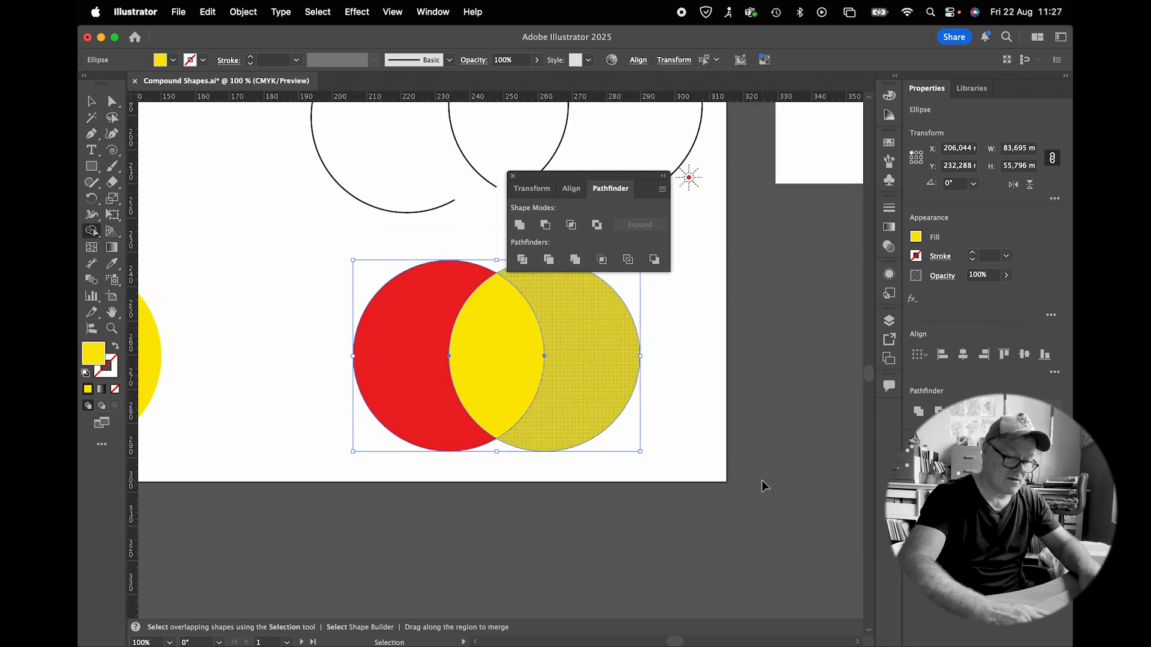
key("super+=")
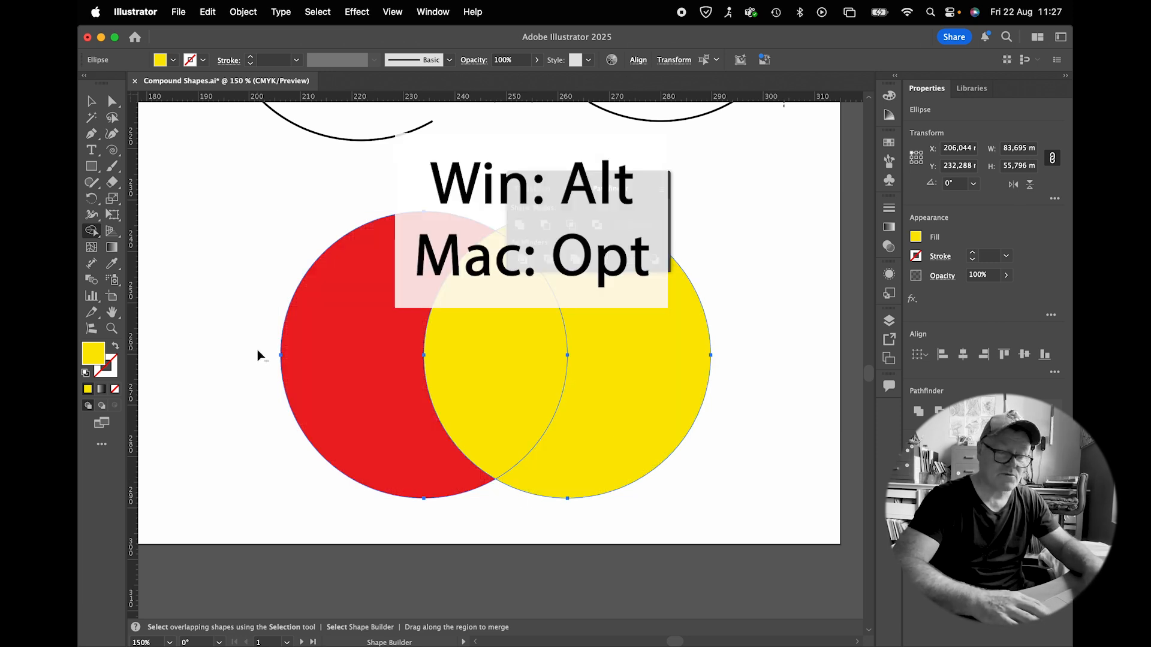
left_click_drag(291, 350, 491, 352)
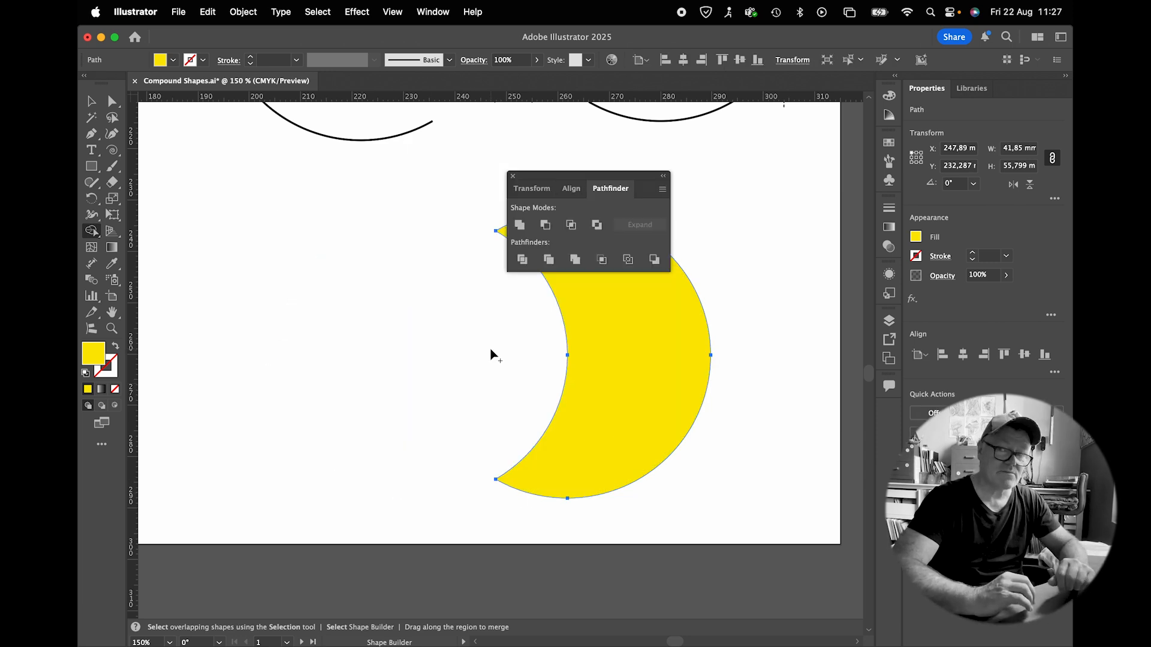
key("super+0")
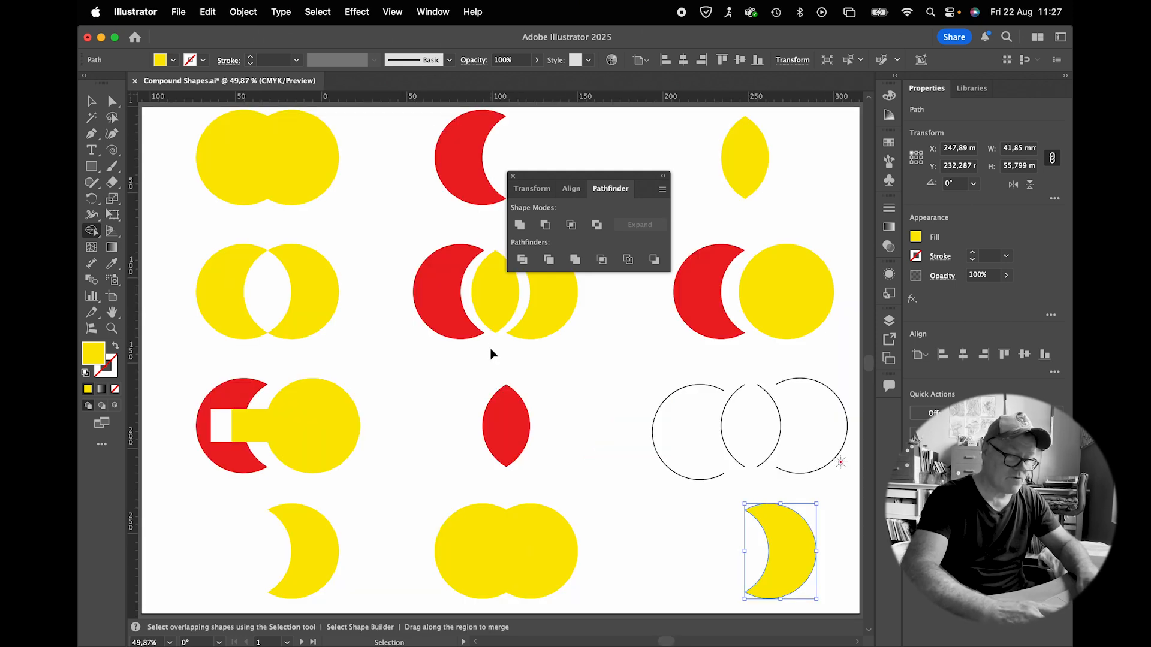
Go to the second artboard, select all the Android robot outlines, and close the floating Pathfinder panel.
key("shift+Page_Down")
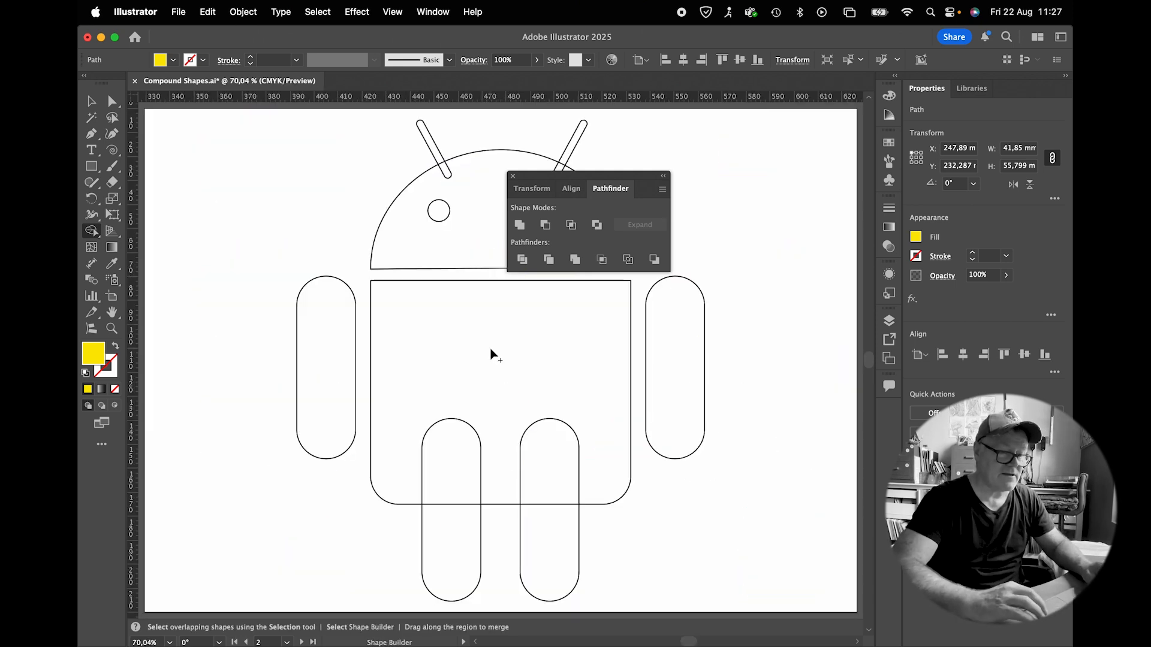
left_click_drag(538, 181, 693, 155)
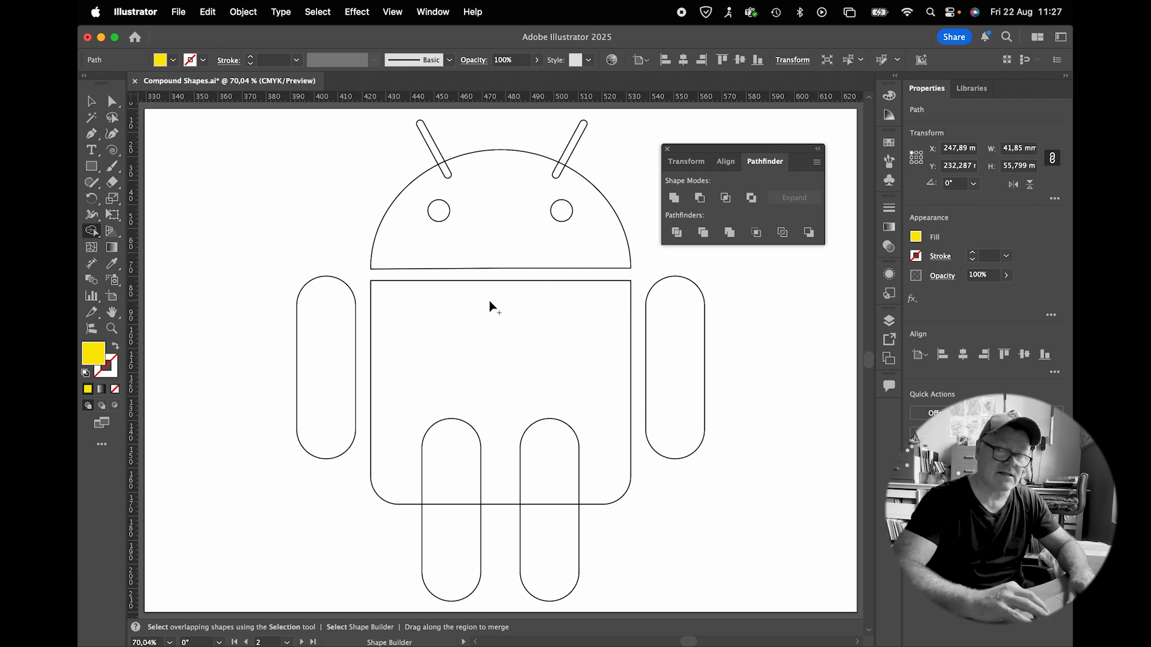
key("v")
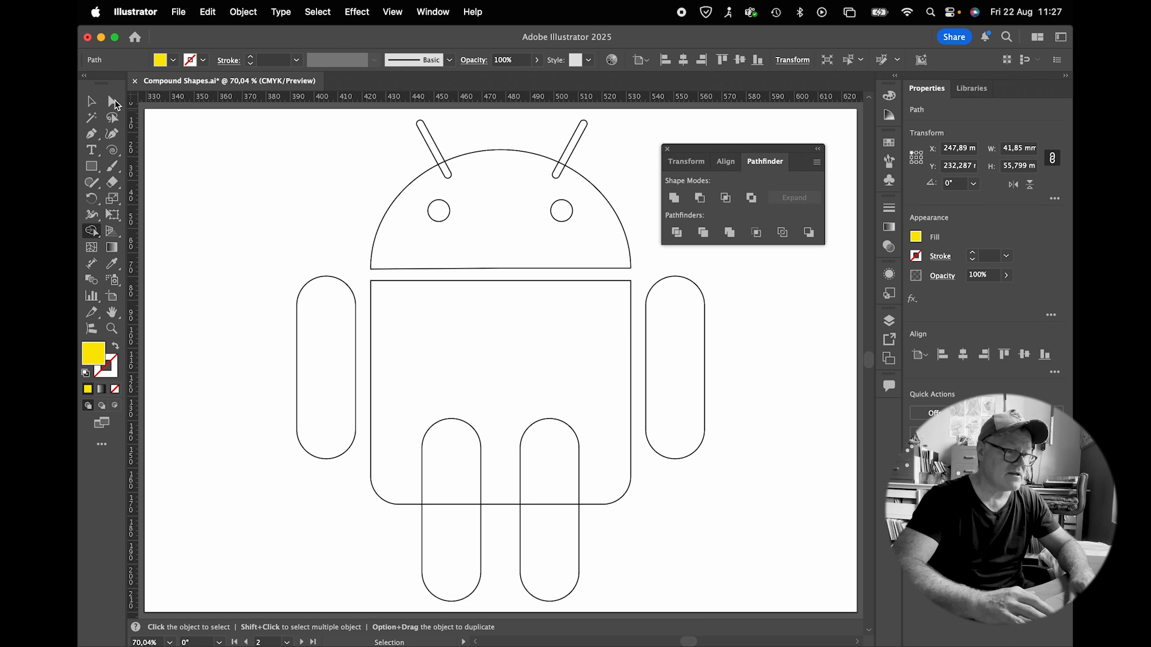
left_click_drag(251, 123, 715, 555)
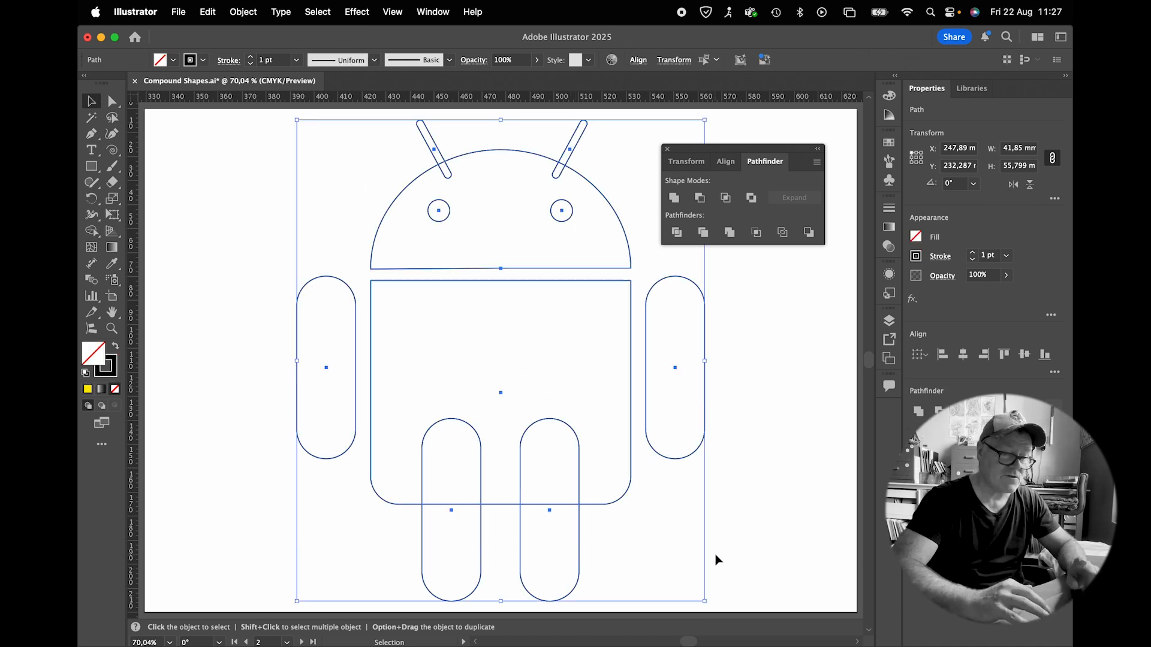
left_click(667, 149)
With Shape Builder, merge the antennae into the robot's head, cut out both eyes, and merge the legs into the body.
left_click(91, 231)
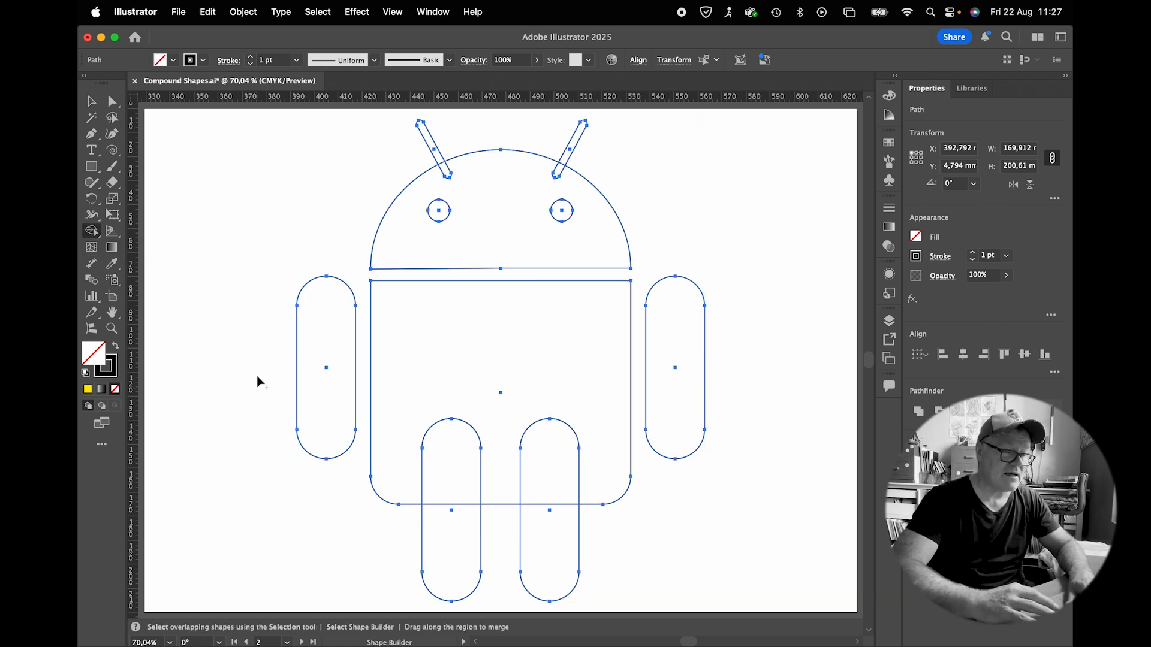
mouse_move(415, 203)
left_mouse_down()
mouse_move(419, 185)
mouse_move(446, 173)
mouse_move(442, 160)
mouse_move(498, 180)
mouse_move(564, 163)
left_mouse_up()
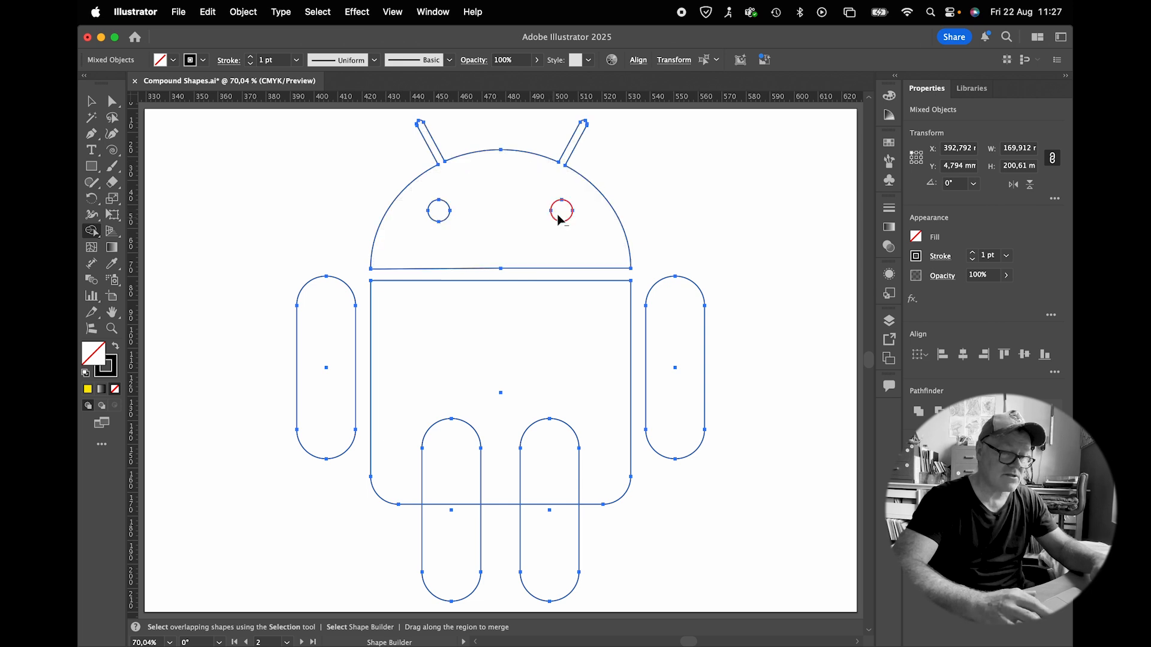
mouse_move(405, 391)
left_mouse_down()
mouse_move(452, 464)
mouse_move(507, 479)
mouse_move(583, 469)
mouse_move(559, 473)
mouse_move(554, 538)
mouse_move(503, 460)
mouse_move(453, 463)
mouse_move(441, 534)
left_mouse_up()
Reselect all the robot parts and apply Unite to combine them.
left_click(90, 101)
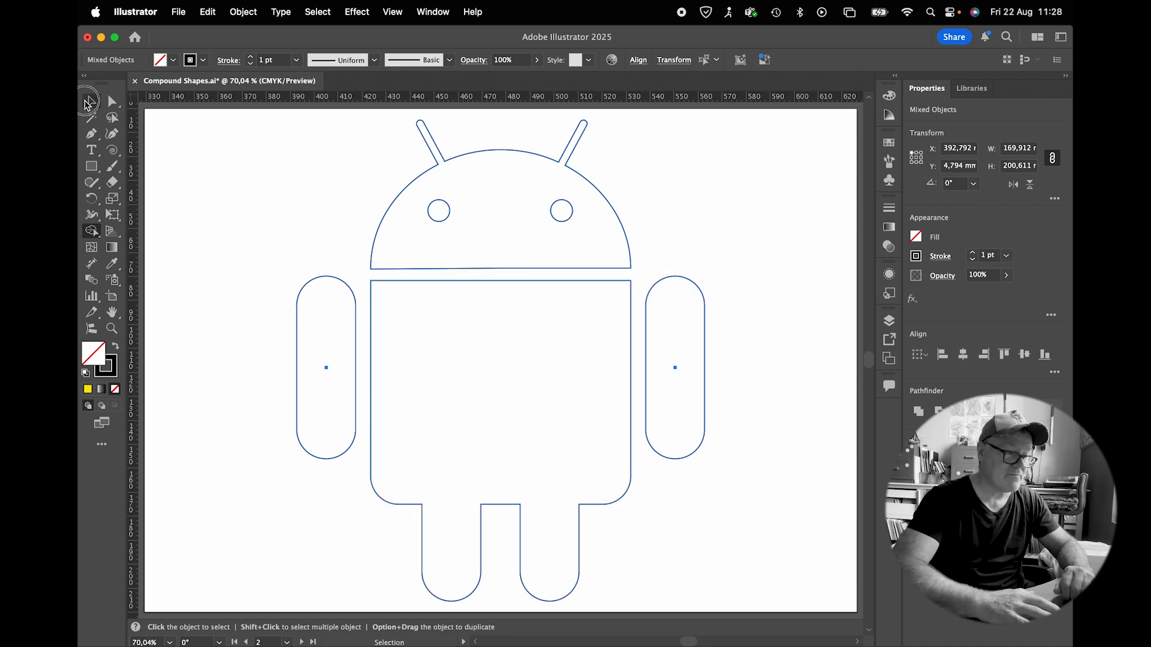
left_click(736, 225)
left_click_drag(729, 137, 354, 477)
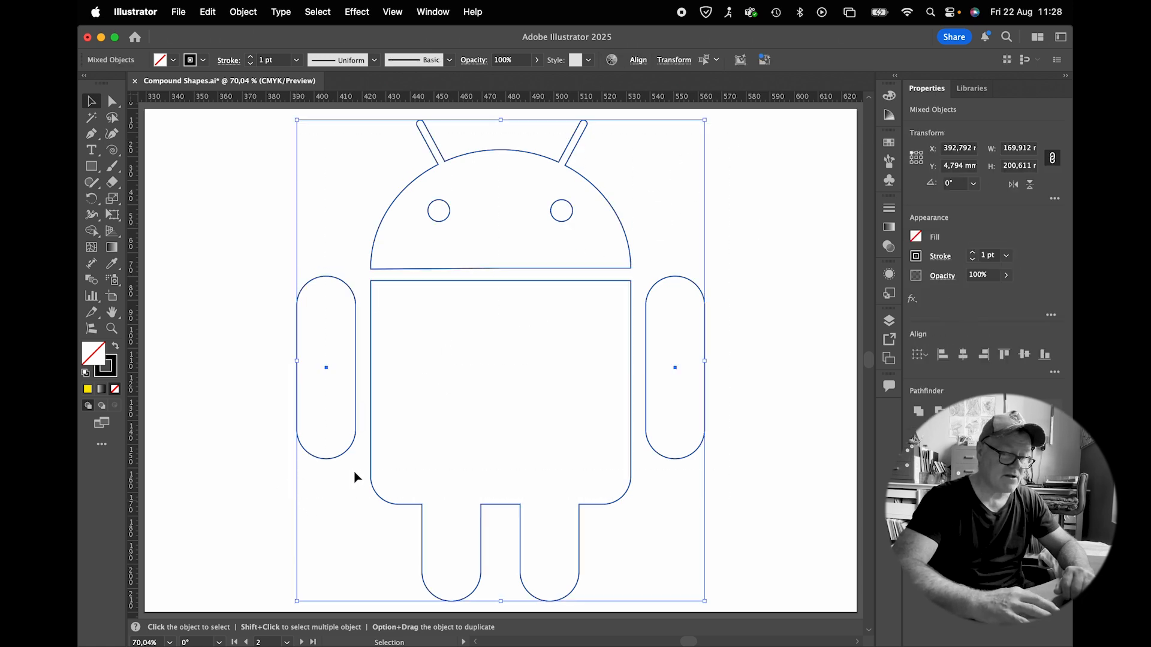
left_click(919, 413)
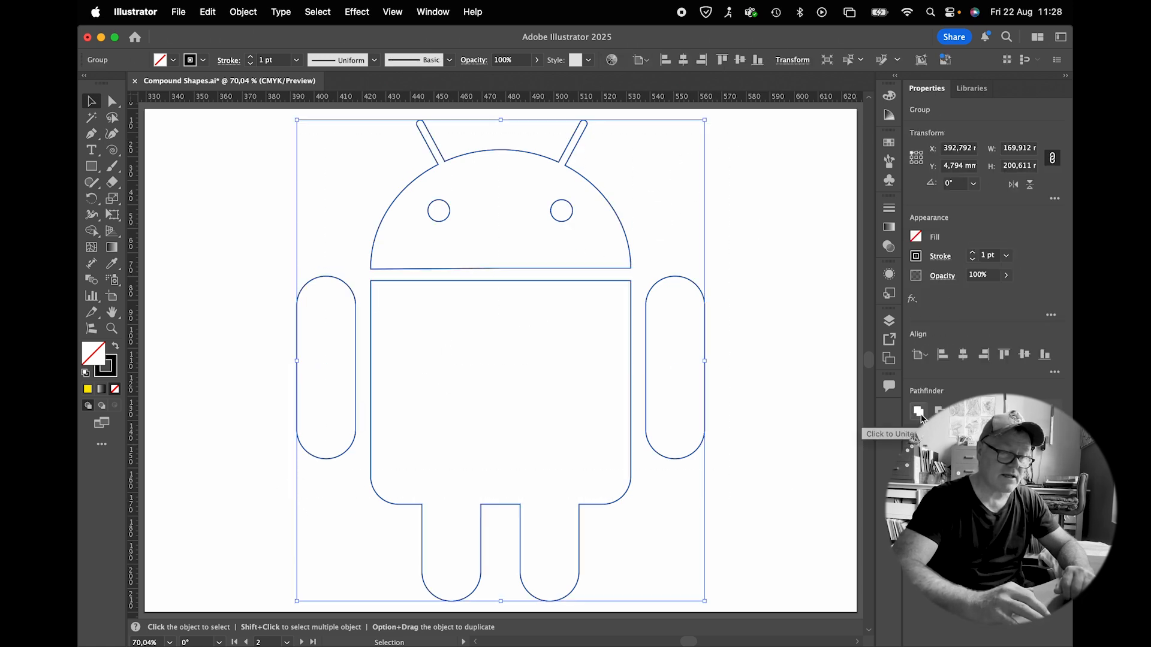
Fill the robot with hex color abcc21 and deselect it.
double_click(97, 360)
type("abcc21")
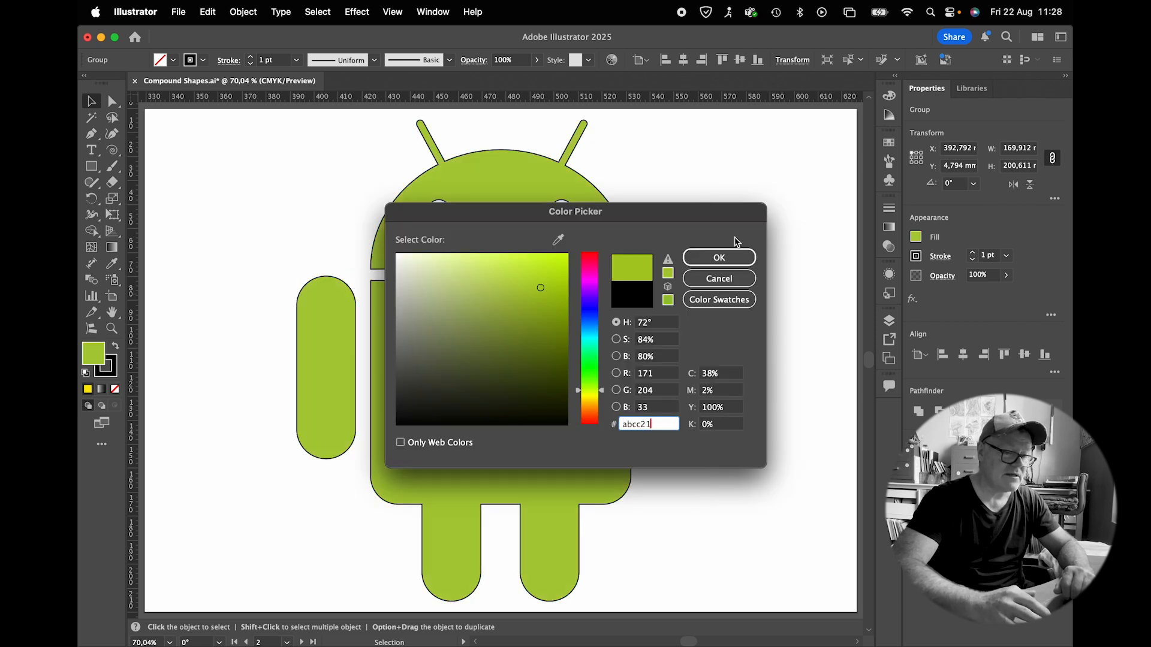
left_click(723, 257)
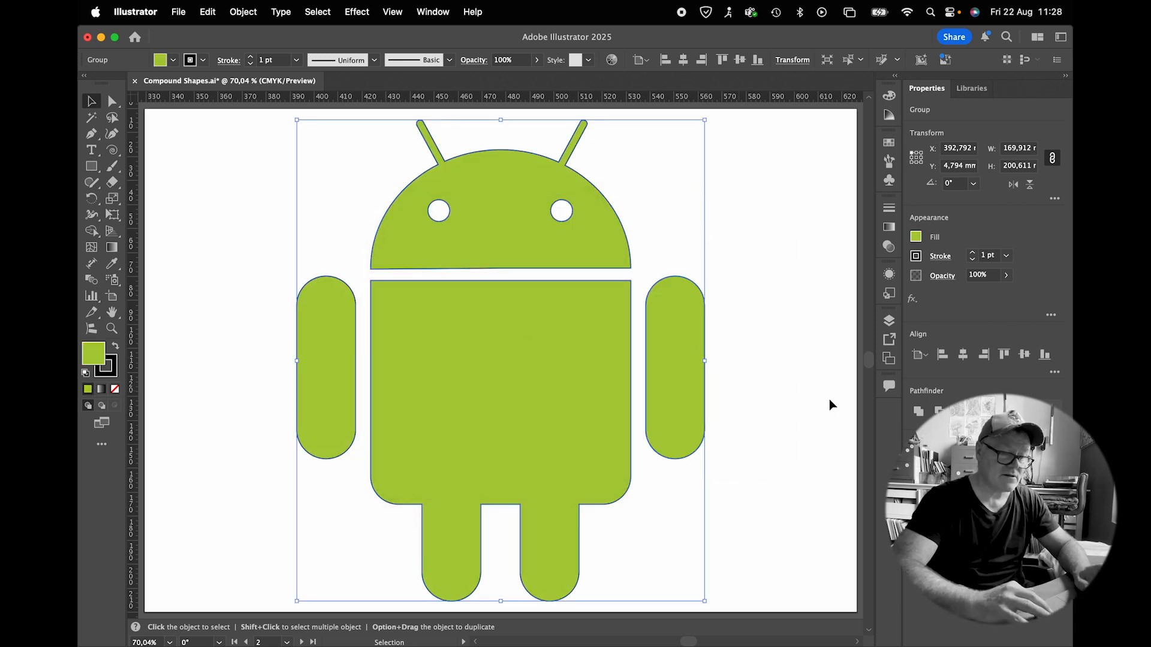
left_click(790, 394)
Go to the third artboard and select the coffee cup, steam, saucer and lettering outlines for the Shape Builder tool.
key("shift+Page_Down")
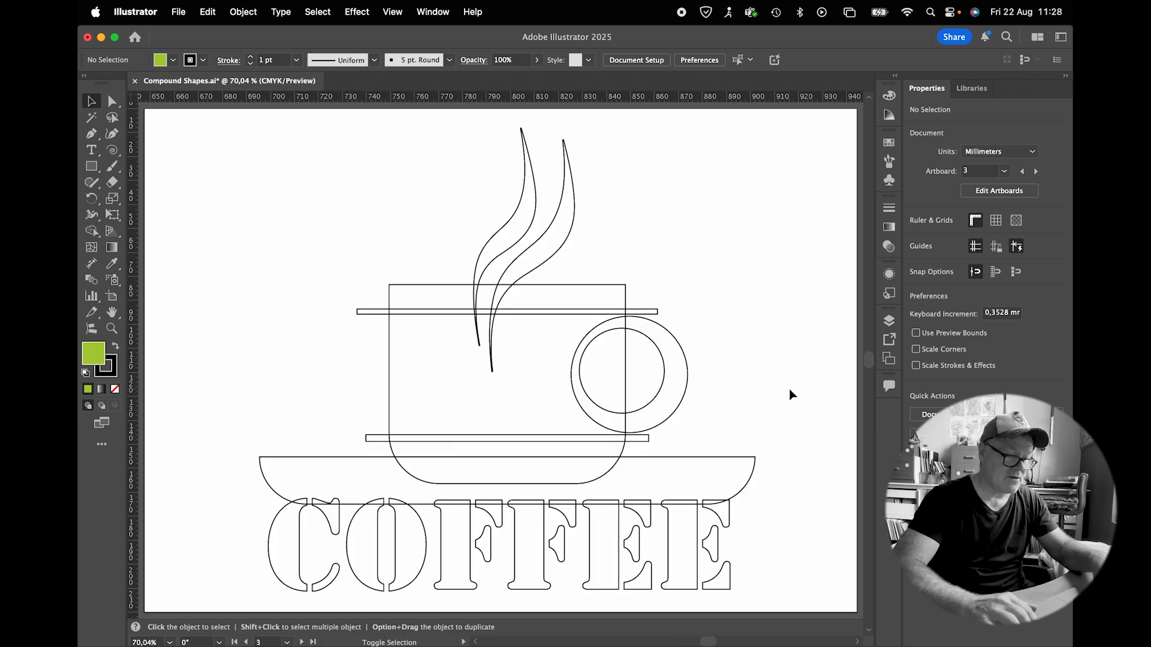
left_click_drag(780, 204, 228, 573)
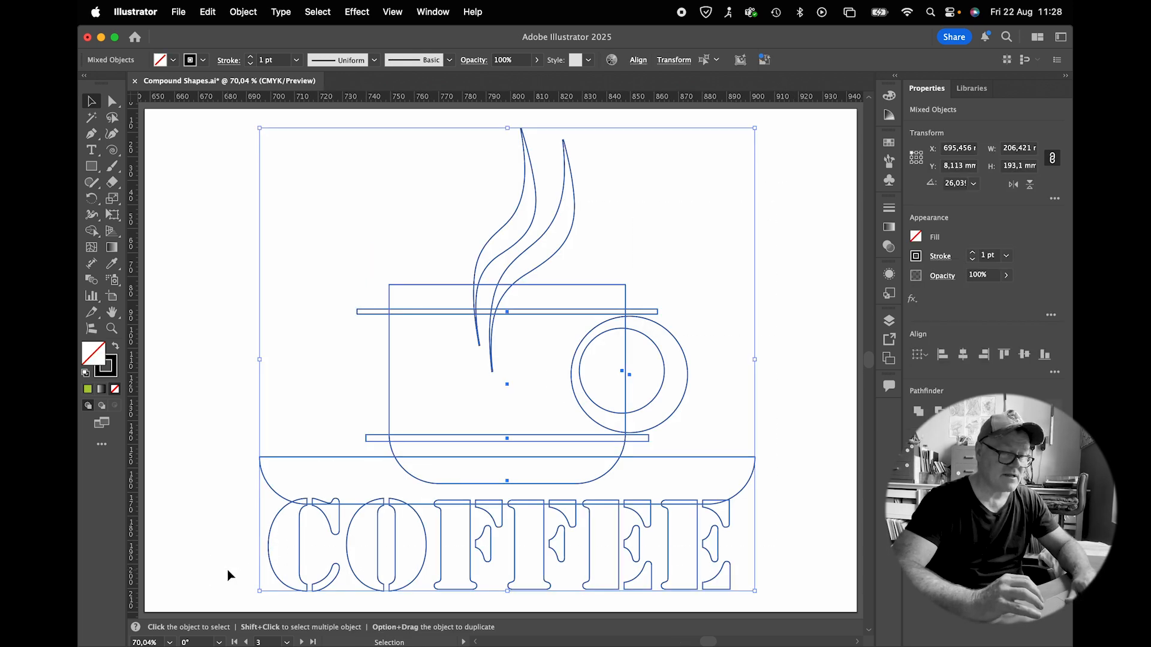
left_click(92, 230)
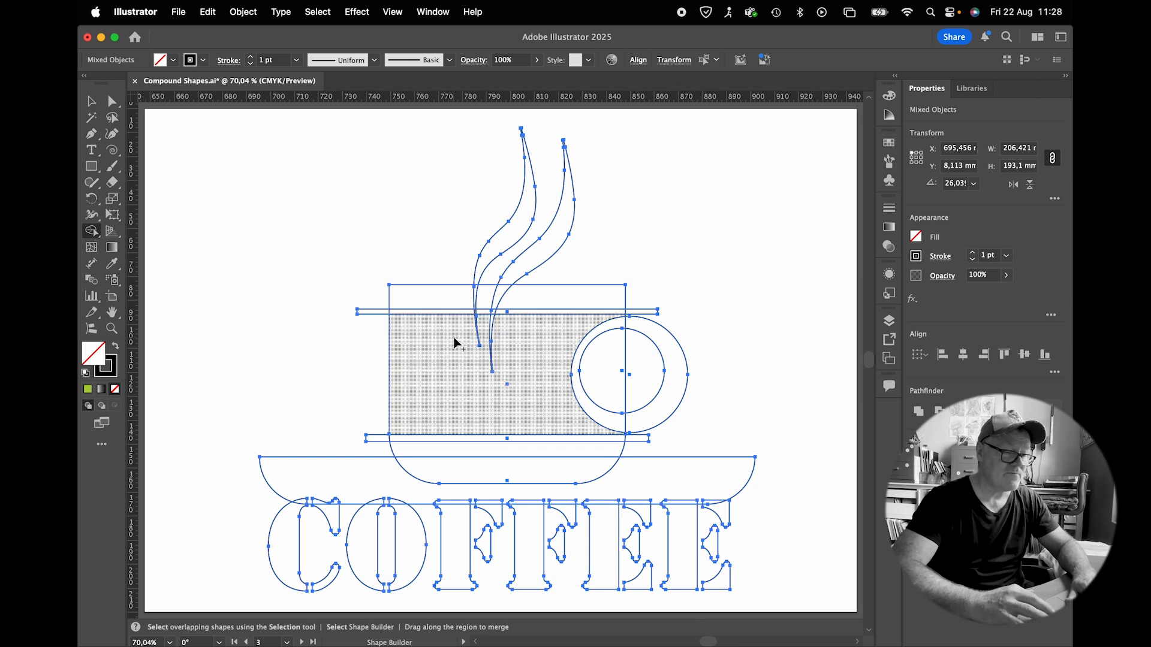
With Shape Builder, merge the cup's rim sections and its body with the handle, and join the cup's base to the saucer.
mouse_move(443, 302)
left_mouse_down()
mouse_move(475, 298)
mouse_move(474, 285)
mouse_move(489, 299)
mouse_move(505, 281)
mouse_move(523, 300)
left_mouse_up()
mouse_move(457, 329)
left_mouse_down()
mouse_move(500, 329)
mouse_move(600, 366)
mouse_move(632, 326)
left_mouse_up()
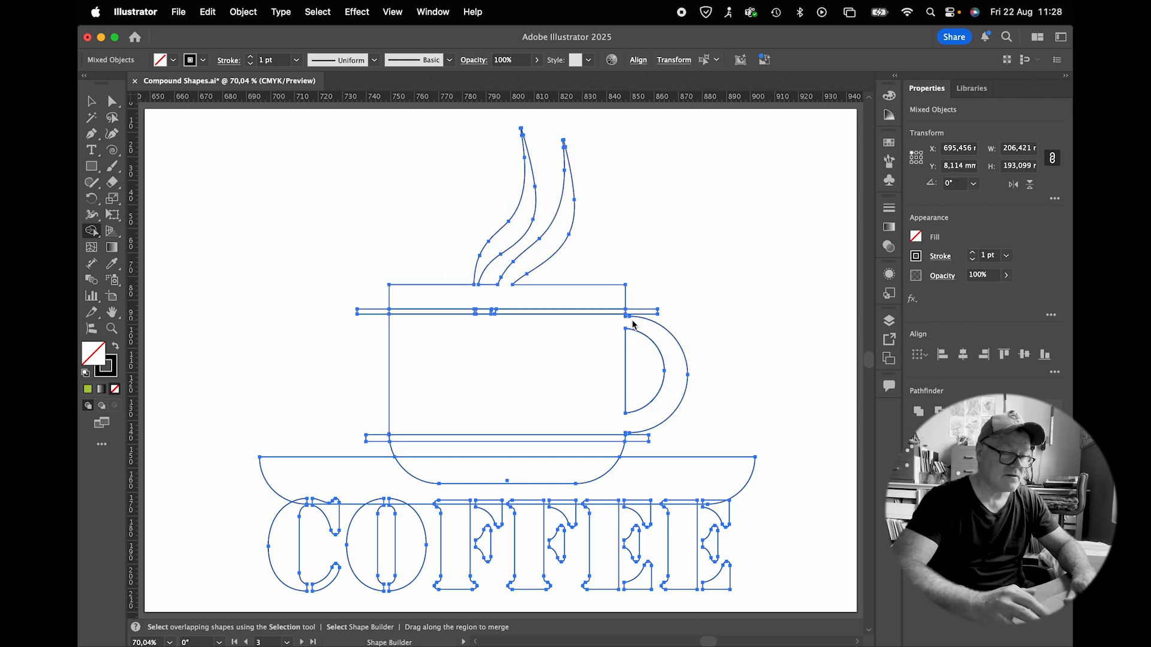
left_click_drag(456, 459, 478, 492)
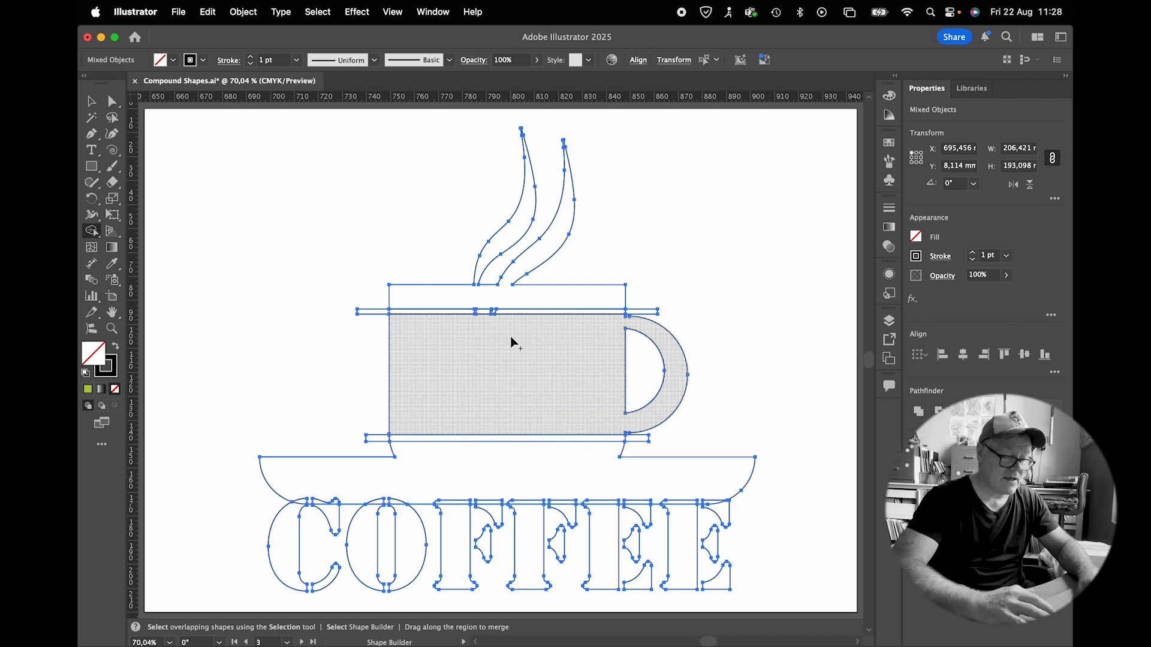
Remove the overhanging ends and leftover line segments of the narrow strip below the cup's rim with Shape Builder.
key("super+equal")
key("super+equal")
key("super+equal")
scroll(511, 340, "left", 5)
scroll(511, 340, "up", 2)
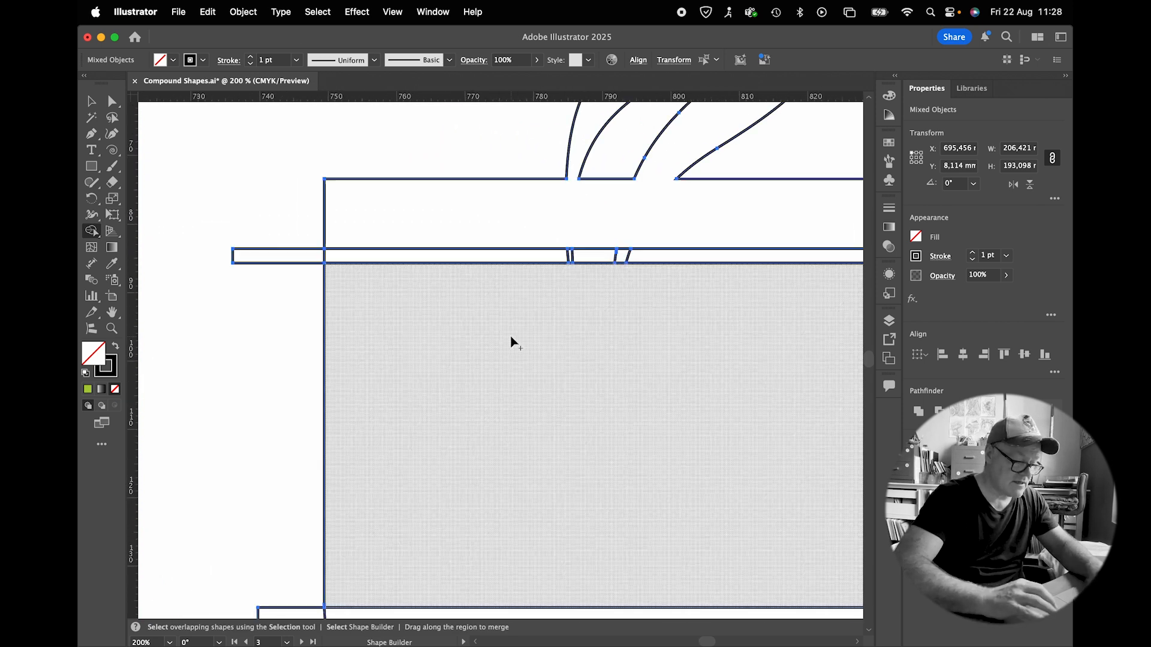
left_click_drag(218, 256, 439, 245)
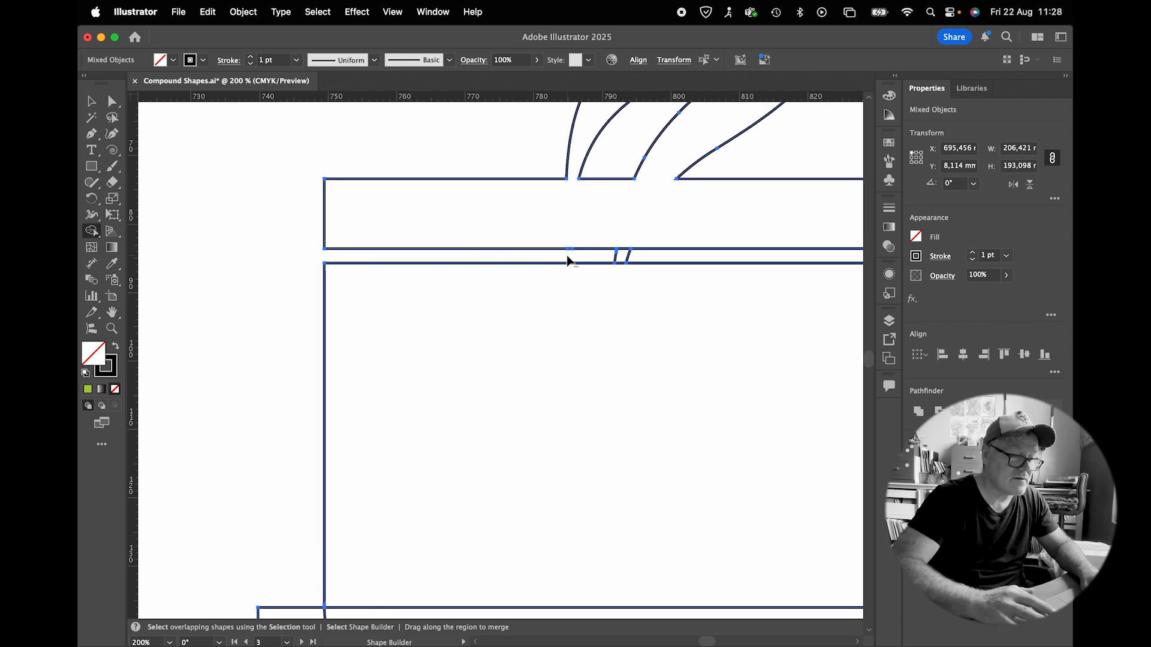
left_click(616, 259)
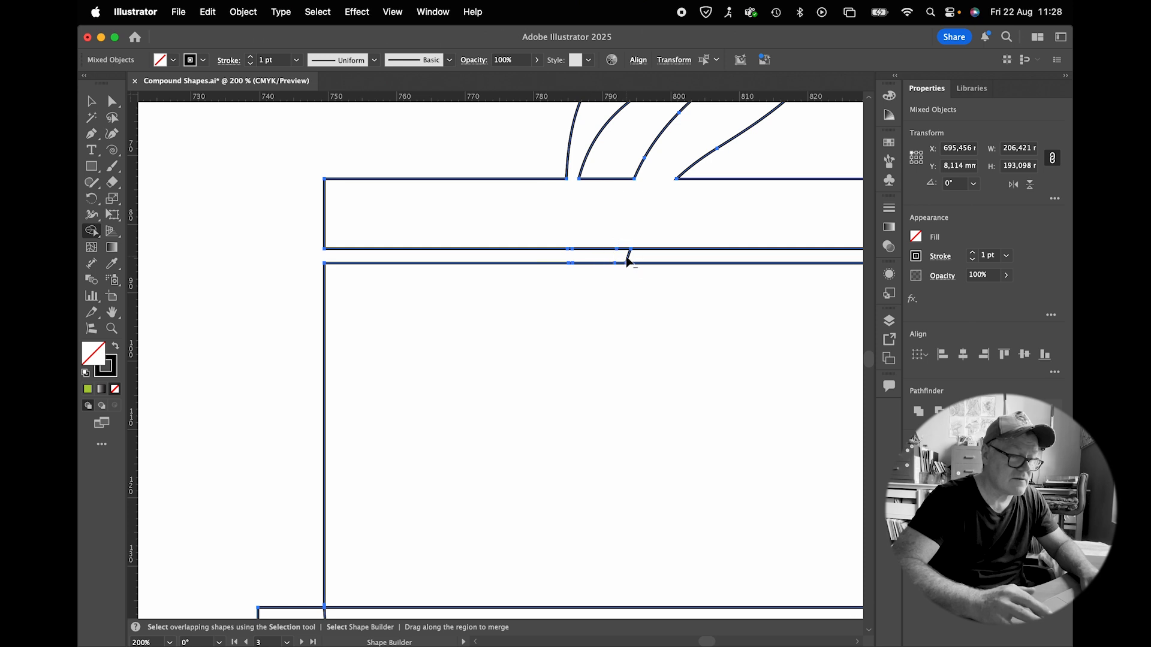
left_click(621, 256)
scroll(621, 262, "right", 3)
scroll(620, 261, "right", 5)
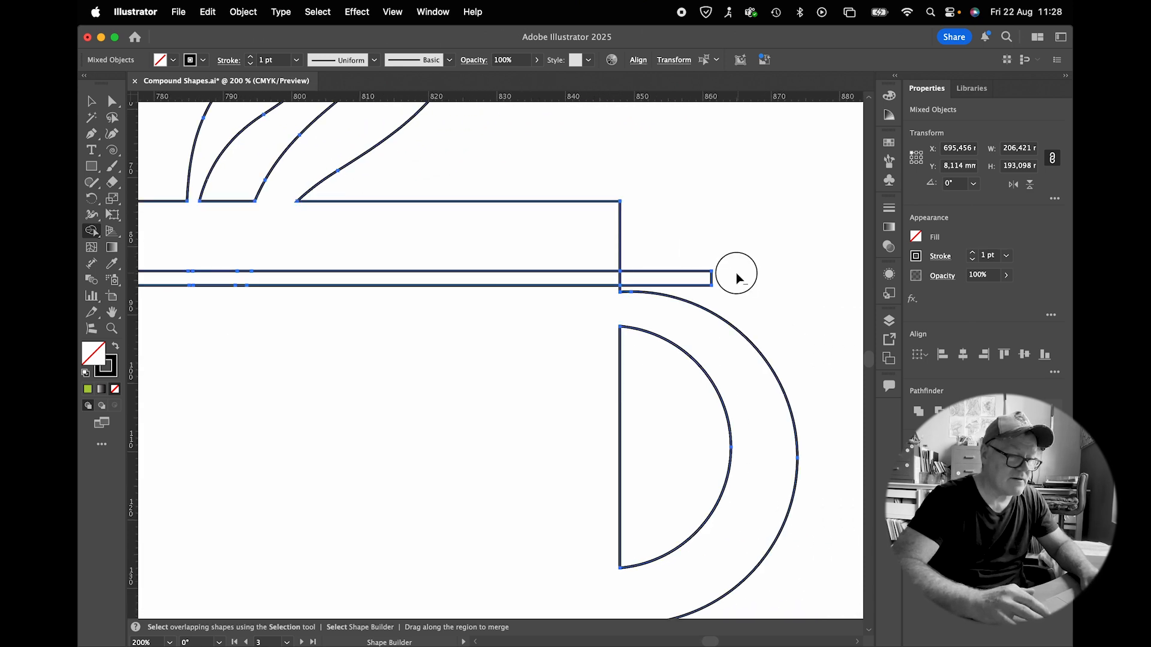
left_click(619, 278, "alt")
Remove the strip between the cup's body and its base, including both overhanging ends, with Shape Builder.
scroll(606, 293, "down", 5)
scroll(606, 294, "left", 2)
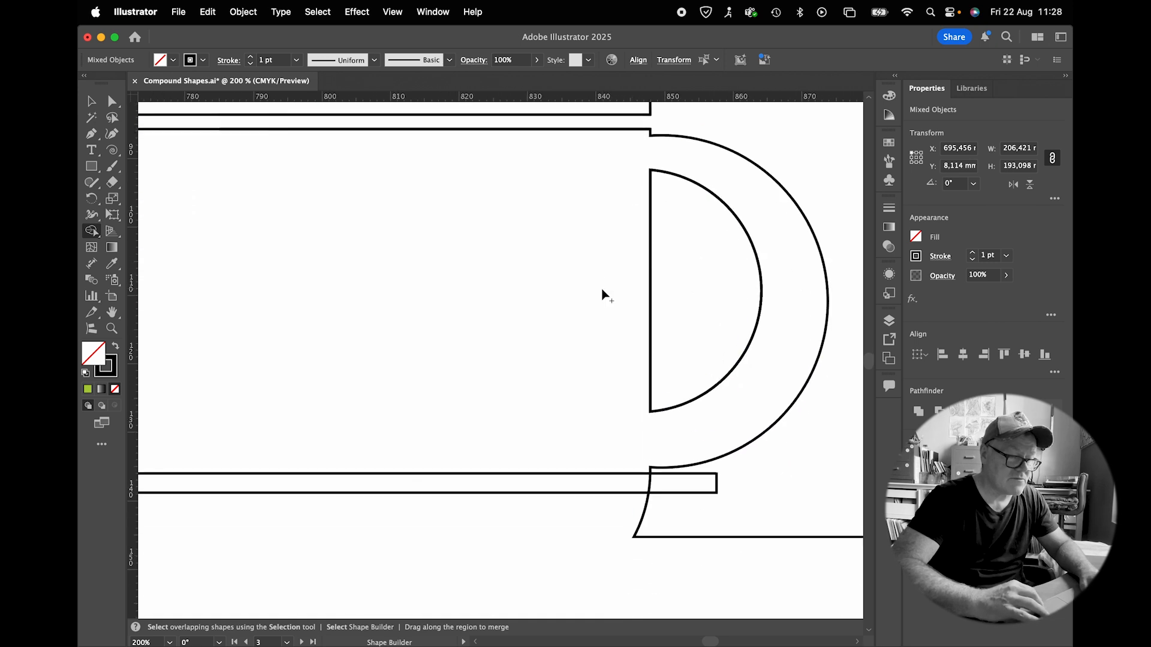
left_click(731, 409)
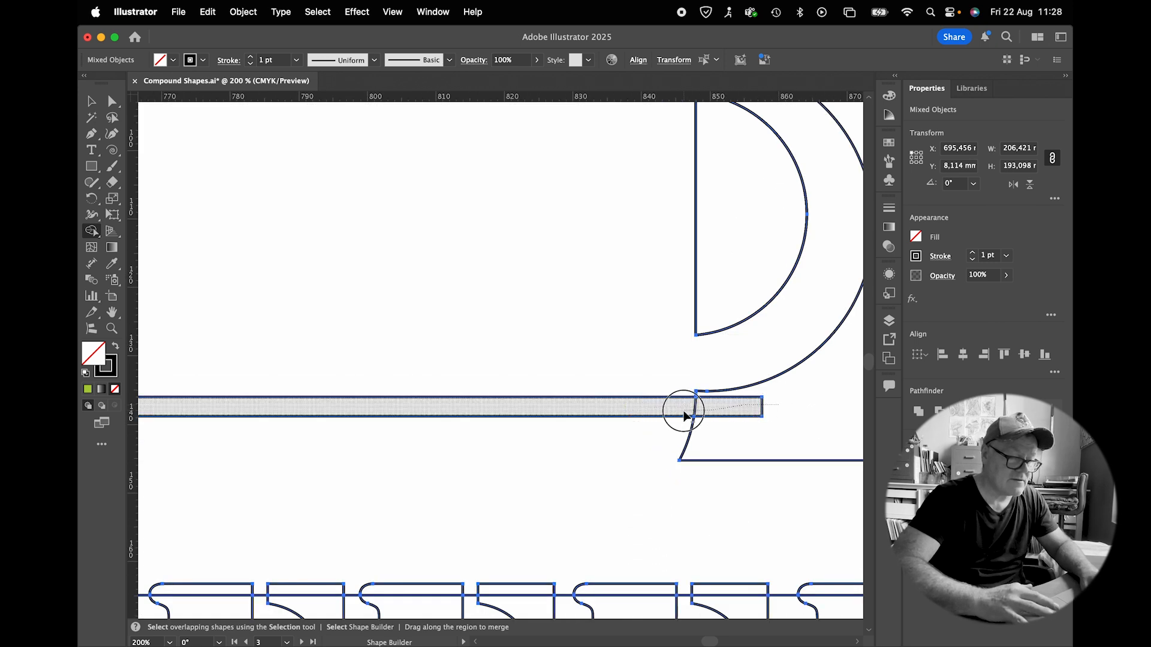
scroll(412, 414, "left", 8)
left_click(320, 398, "alt")
scroll(355, 397, "down", 2)
scroll(355, 396, "right", 11)
scroll(355, 397, "up", 5)
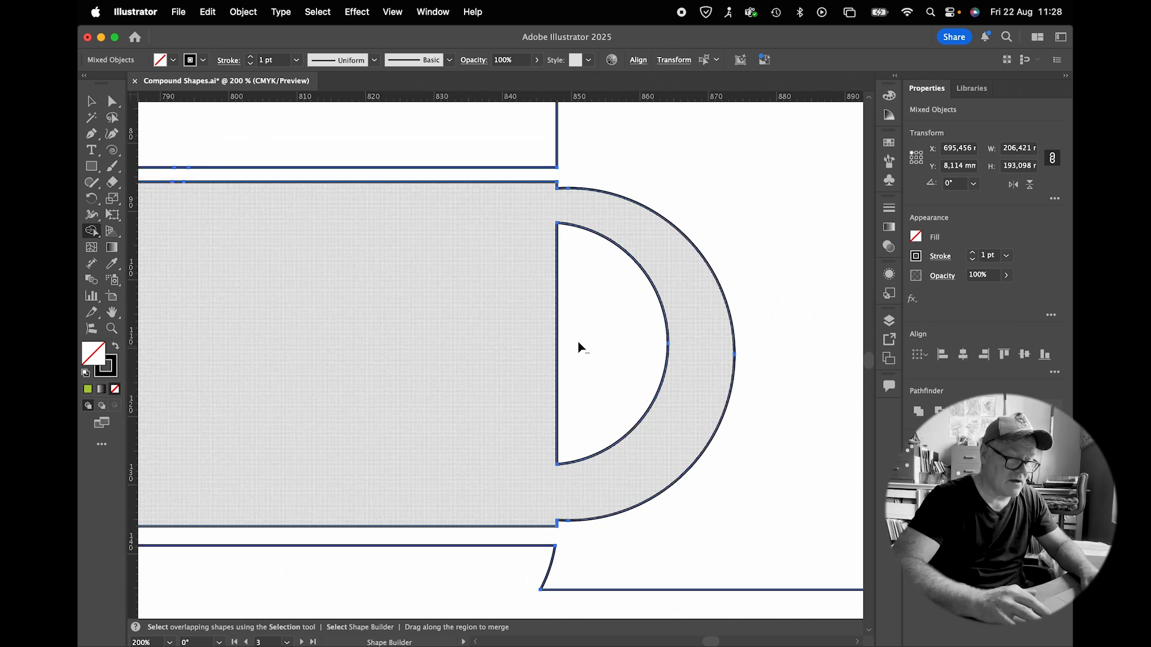
Merge the saucer with the overlapping letters C and O of the COFFEE lettering using Shape Builder.
scroll(606, 333, "down", 1)
scroll(606, 332, "left", 1)
scroll(606, 334, "down", 8)
scroll(606, 333, "left", 14)
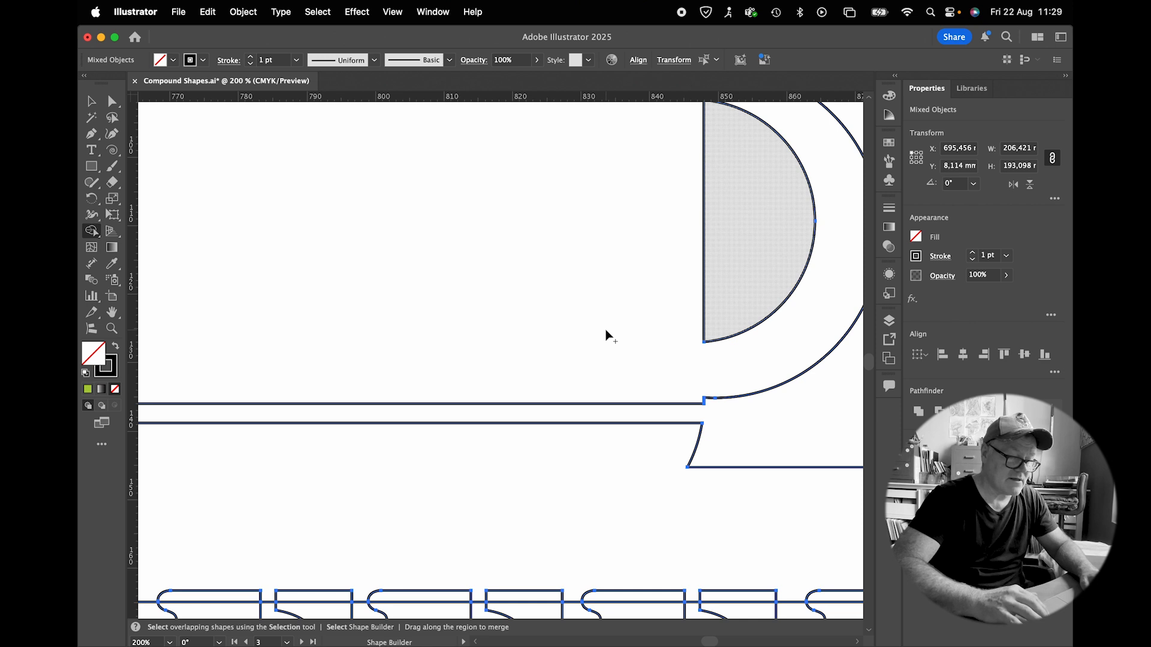
scroll(606, 334, "left", 2)
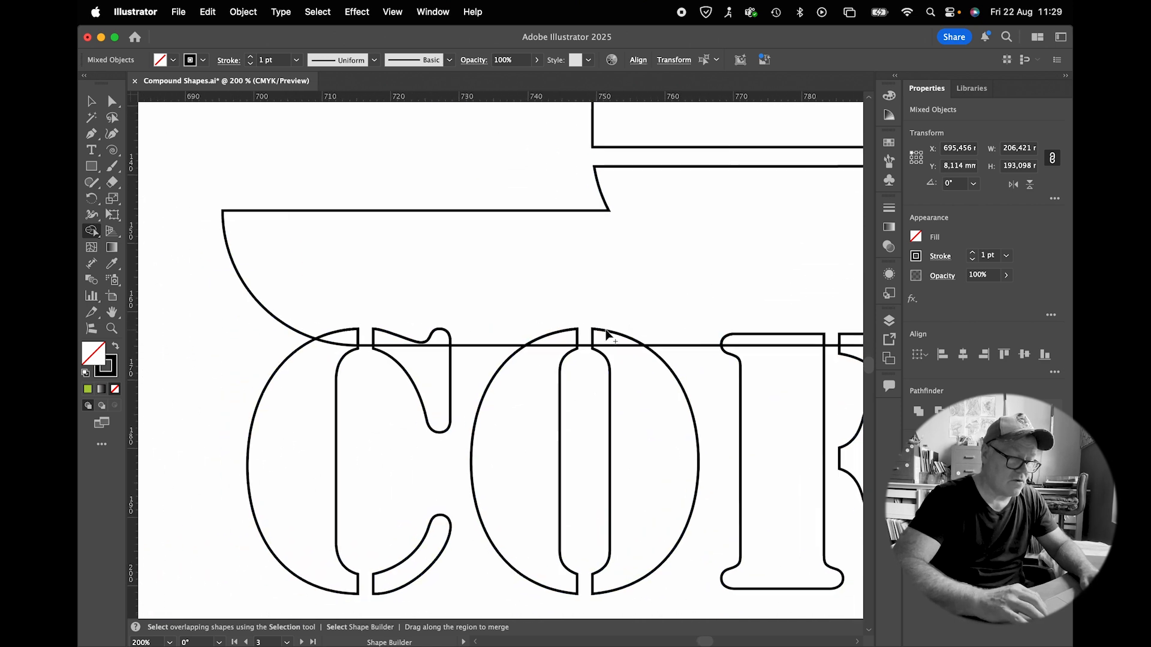
mouse_move(407, 303)
left_mouse_down()
mouse_move(374, 366)
mouse_move(417, 315)
mouse_move(455, 318)
mouse_move(480, 373)
left_mouse_up()
mouse_move(608, 332)
left_mouse_down()
mouse_move(664, 314)
mouse_move(676, 344)
left_mouse_up()
Merge both letters F of the COFFEE lettering into the saucer with Shape Builder.
scroll(625, 282, "right", 6)
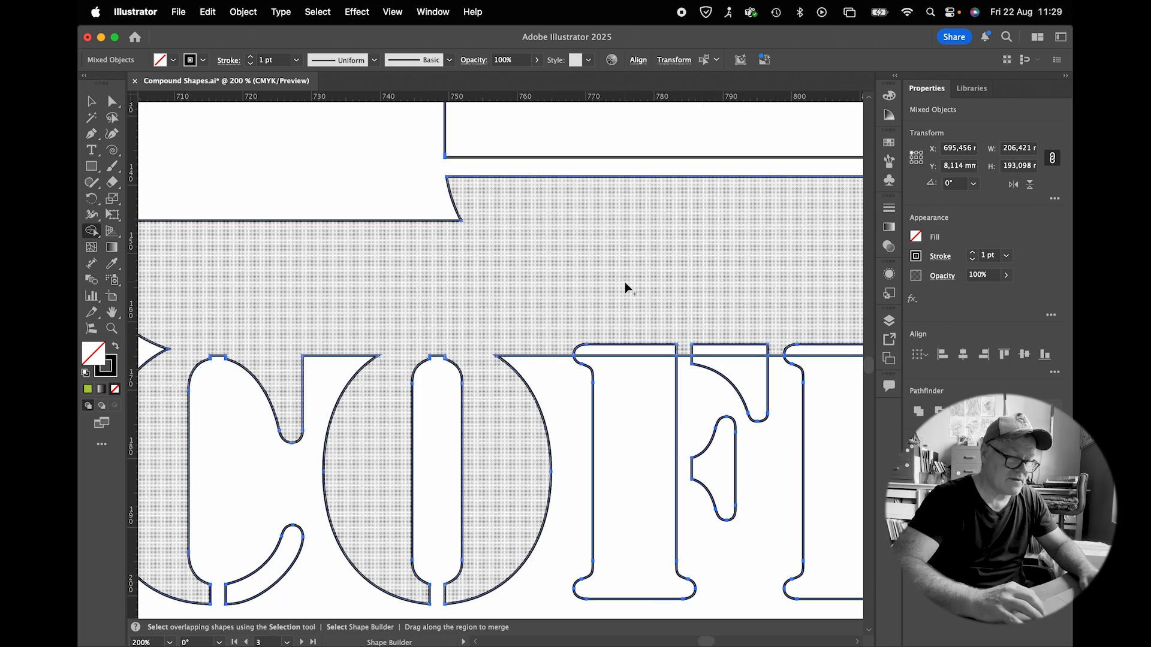
left_click_drag(676, 324, 693, 385)
scroll(694, 385, "right", 4)
mouse_move(632, 409)
left_mouse_down()
mouse_move(701, 365)
mouse_move(742, 417)
left_mouse_up()
Merge the two letters E at the end of COFFEE into the saucer with Shape Builder.
scroll(596, 367, "right", 5)
scroll(596, 367, "down", 3)
scroll(596, 367, "right", 1)
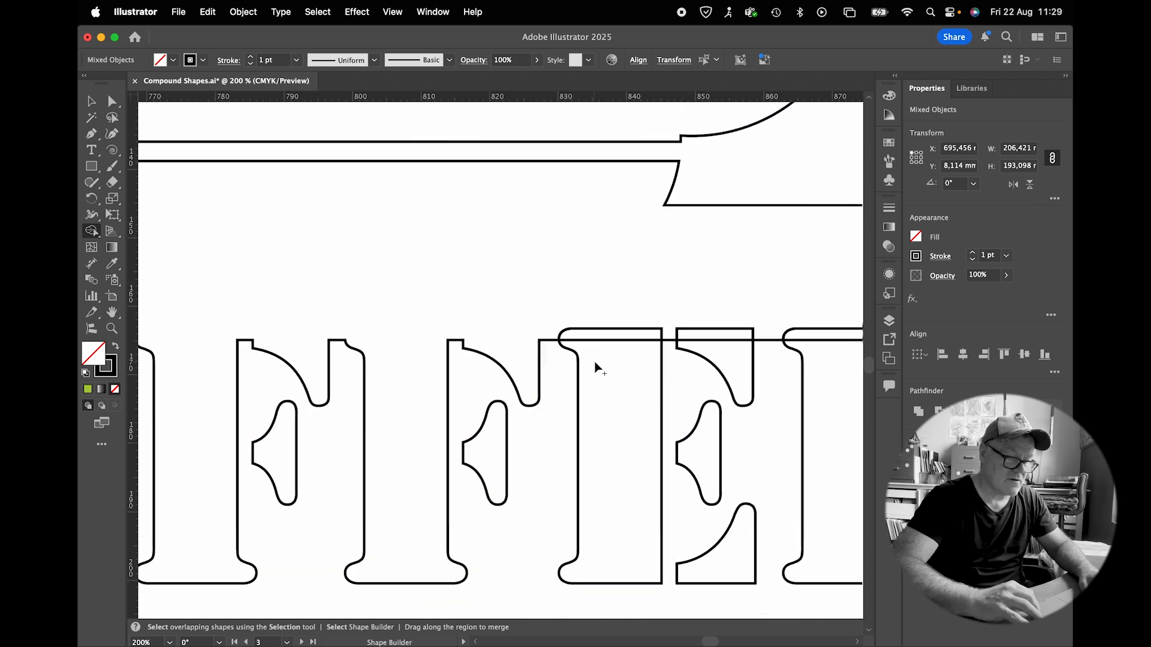
mouse_move(614, 346)
left_mouse_down()
mouse_move(683, 282)
mouse_move(733, 337)
left_mouse_up()
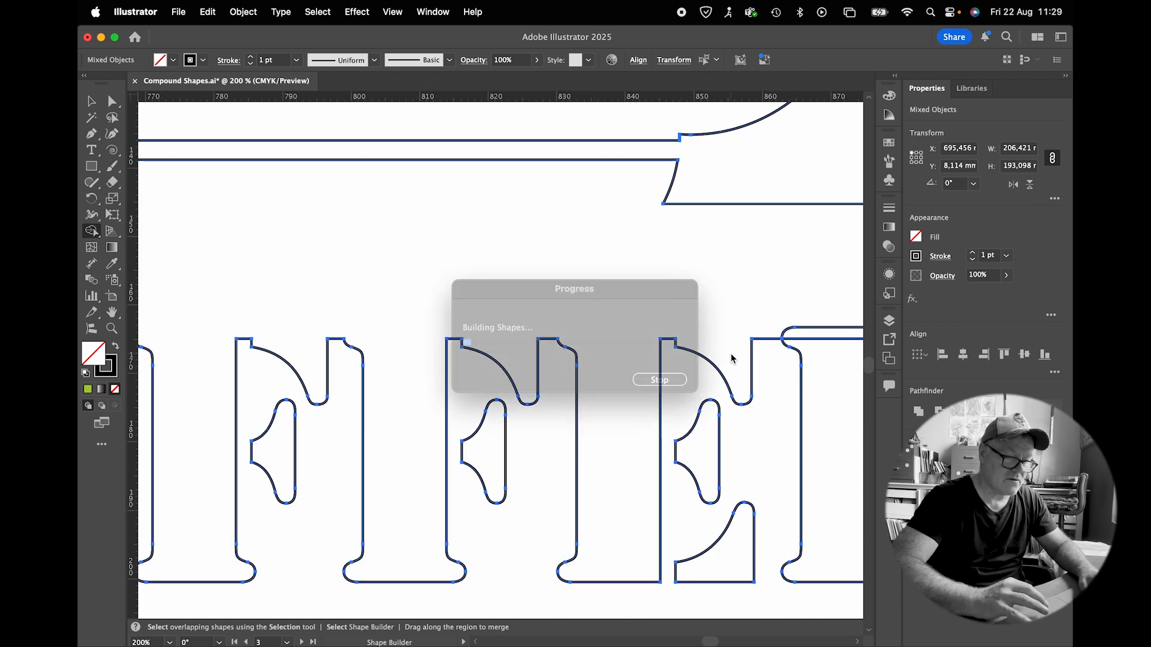
scroll(689, 348, "right", 6)
scroll(689, 347, "up", 1)
mouse_move(606, 334)
left_mouse_down()
mouse_move(604, 381)
mouse_move(617, 316)
mouse_move(680, 304)
mouse_move(707, 379)
left_mouse_up()
key("super+0")
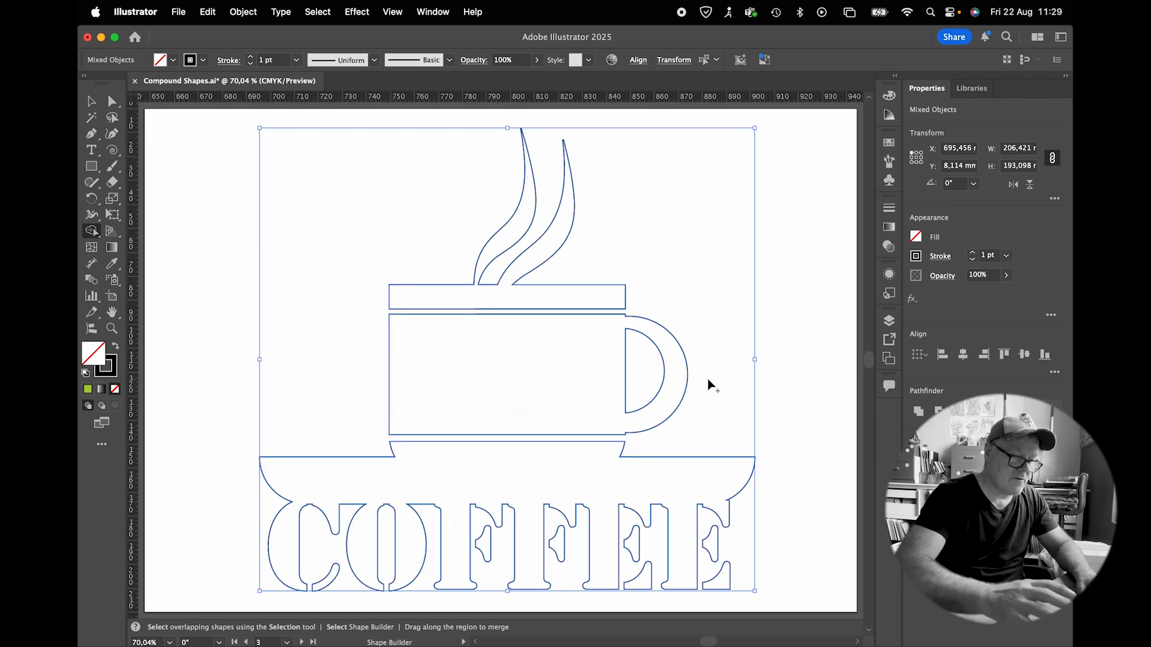
Group all the coffee cup logo shapes and fill the group with a muted yellow.
key("v")
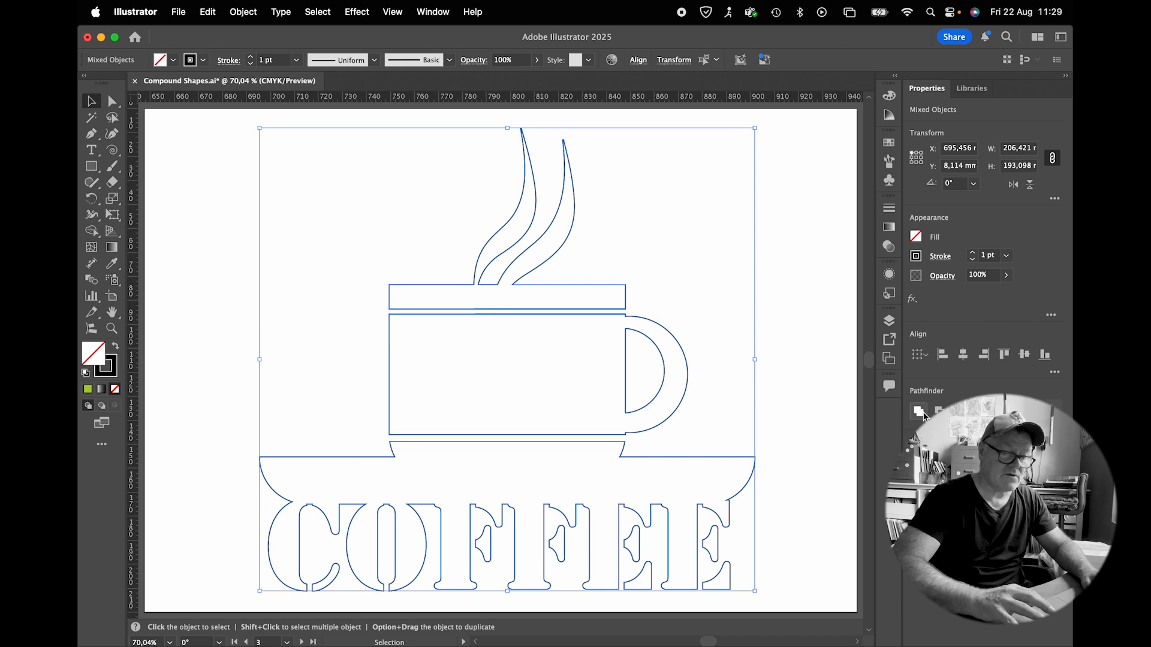
key("super+g")
double_click(92, 359)
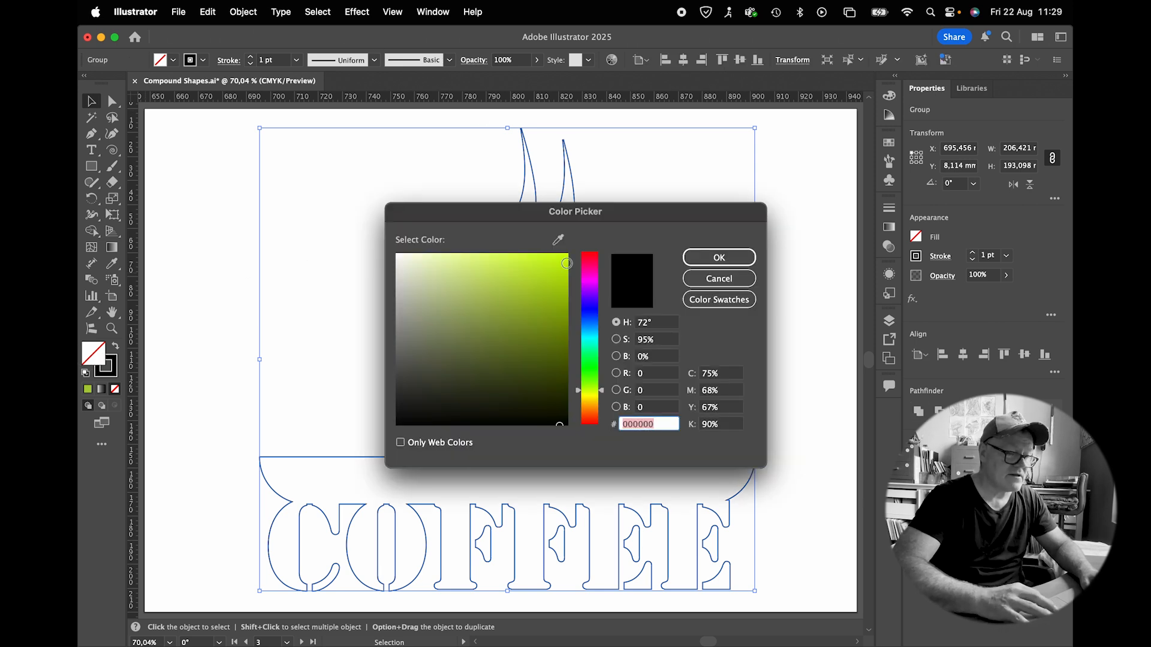
left_click(591, 401)
left_click_drag(536, 293, 501, 268)
left_click(705, 259)
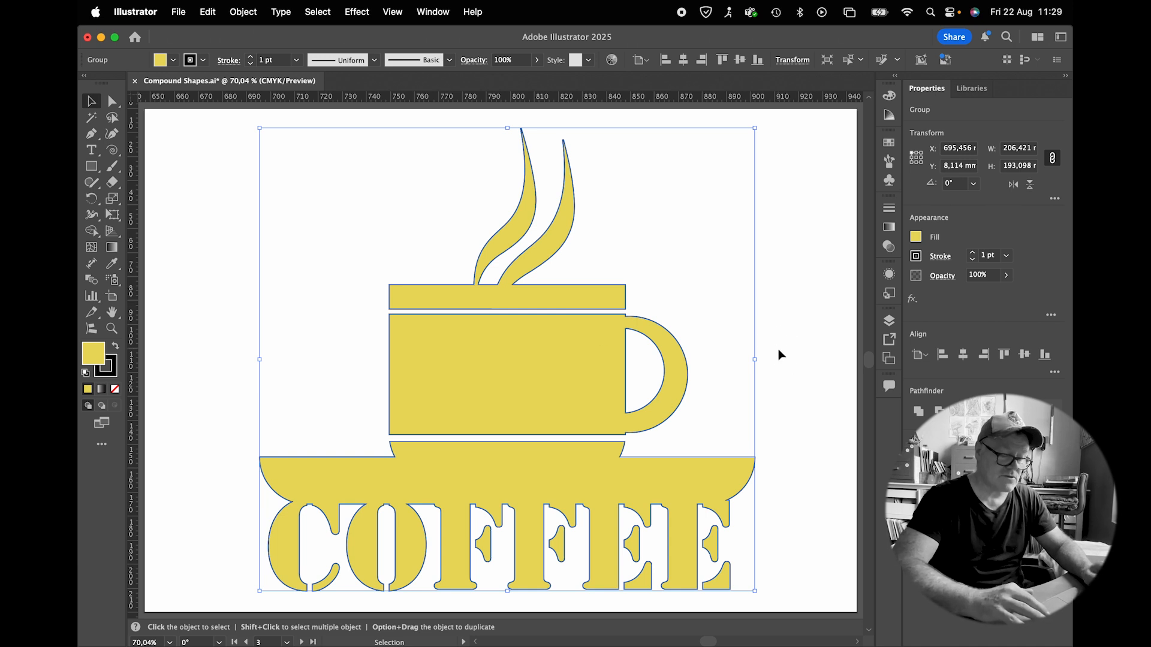
Select the watering can outlines on the fourth artboard and use Shape Builder to merge handle, body and spout and remove the strip above the base.
key("Page_Down")
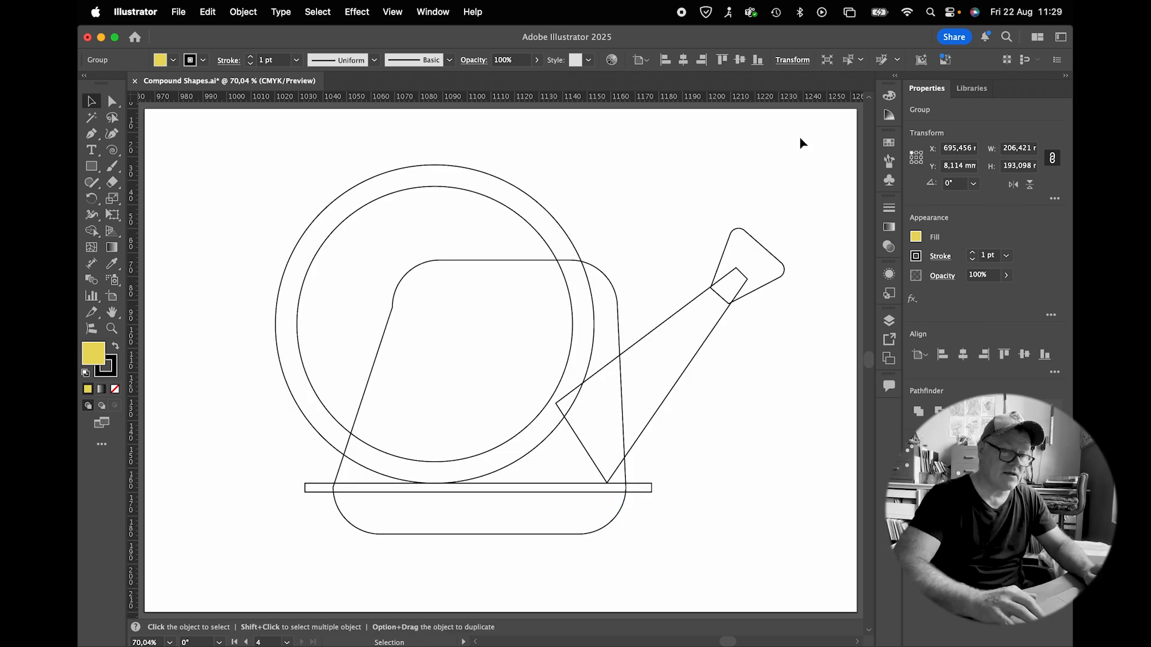
left_click_drag(799, 138, 239, 544)
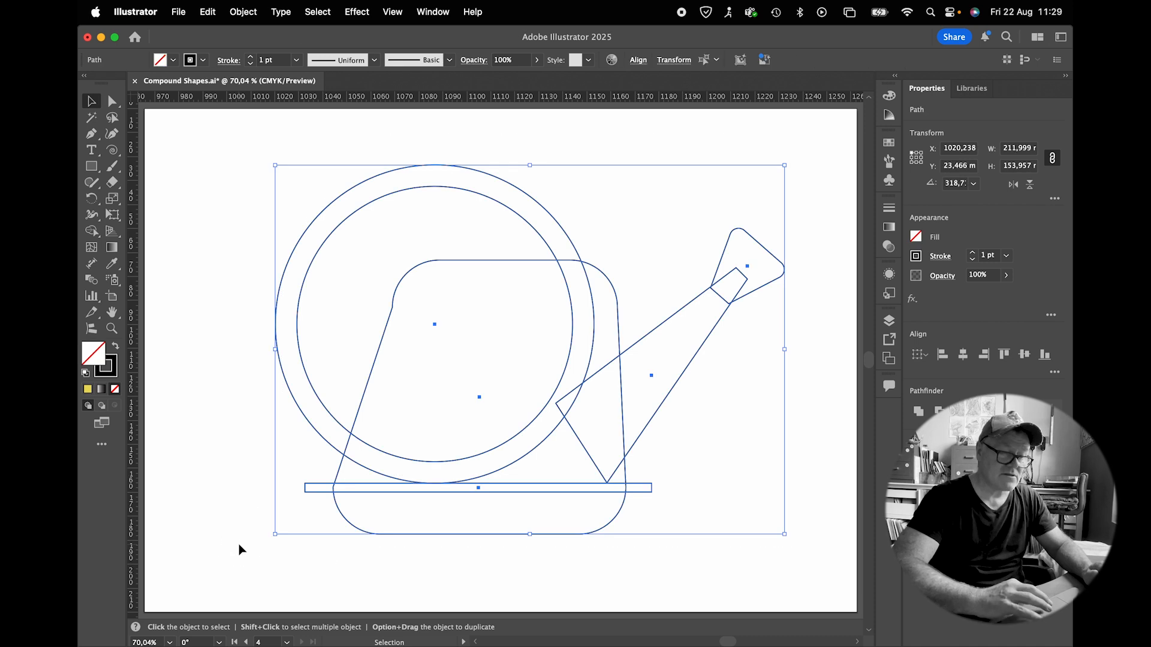
left_click(89, 234)
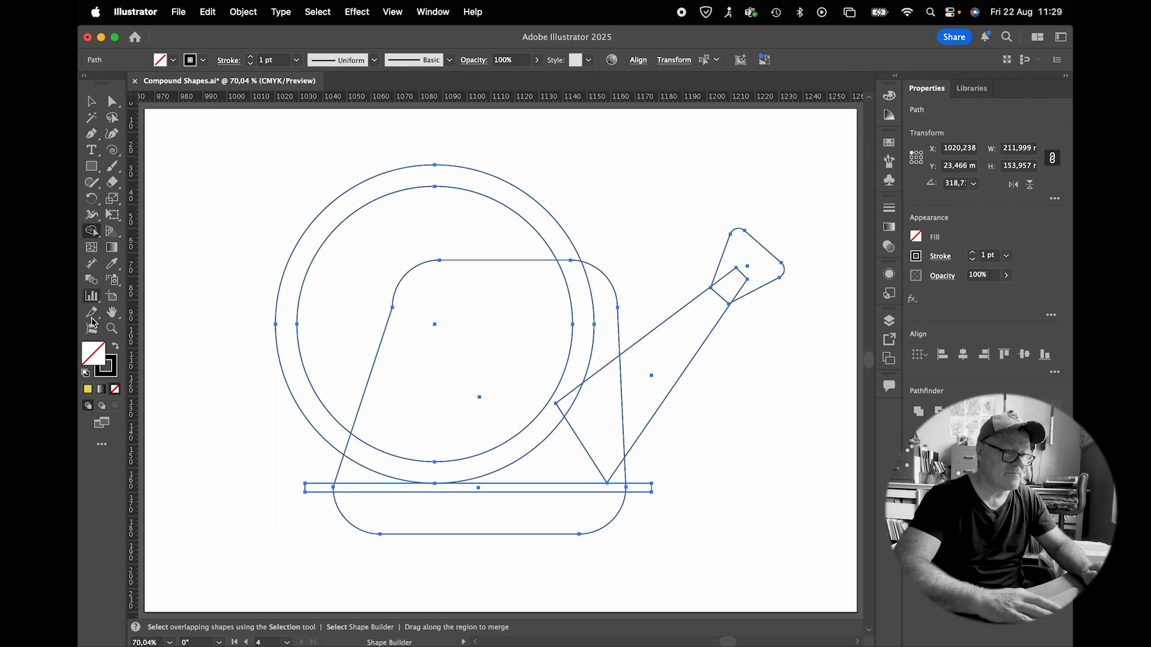
mouse_move(557, 246)
left_mouse_down()
mouse_move(574, 283)
mouse_move(601, 312)
mouse_move(534, 339)
mouse_move(581, 416)
mouse_move(605, 409)
mouse_move(739, 265)
mouse_move(711, 272)
mouse_move(711, 300)
mouse_move(680, 341)
mouse_move(574, 460)
left_mouse_up()
mouse_move(386, 465)
left_mouse_down()
mouse_move(298, 488)
mouse_move(347, 494)
left_mouse_up()
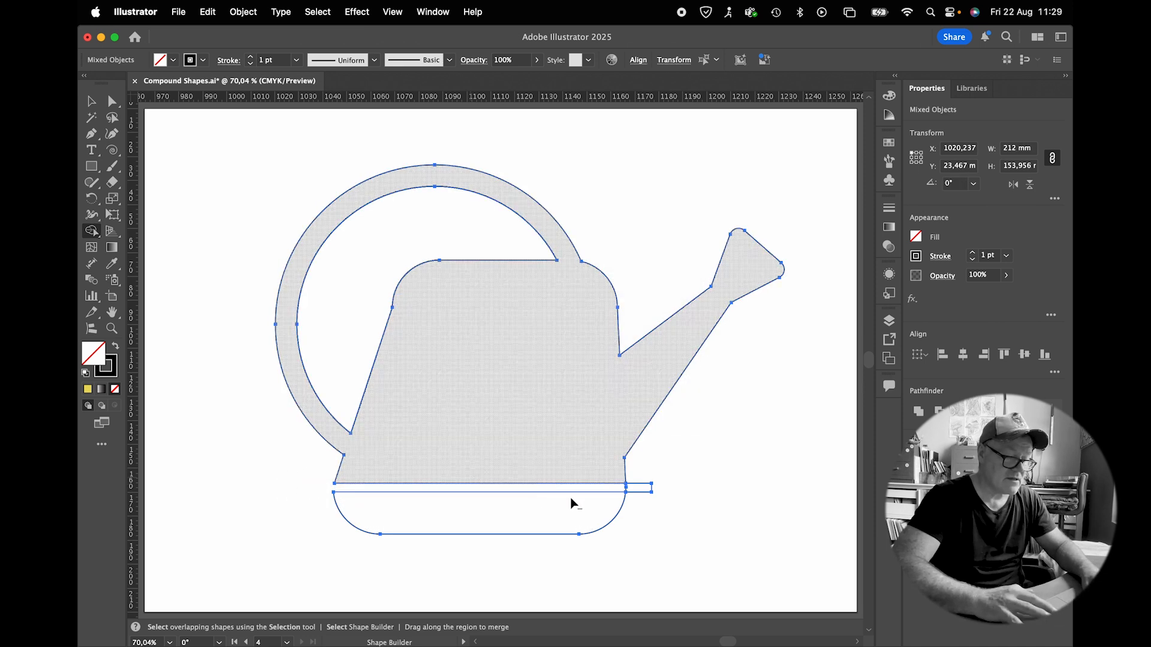
left_click_drag(660, 485, 624, 487)
left_click(92, 102)
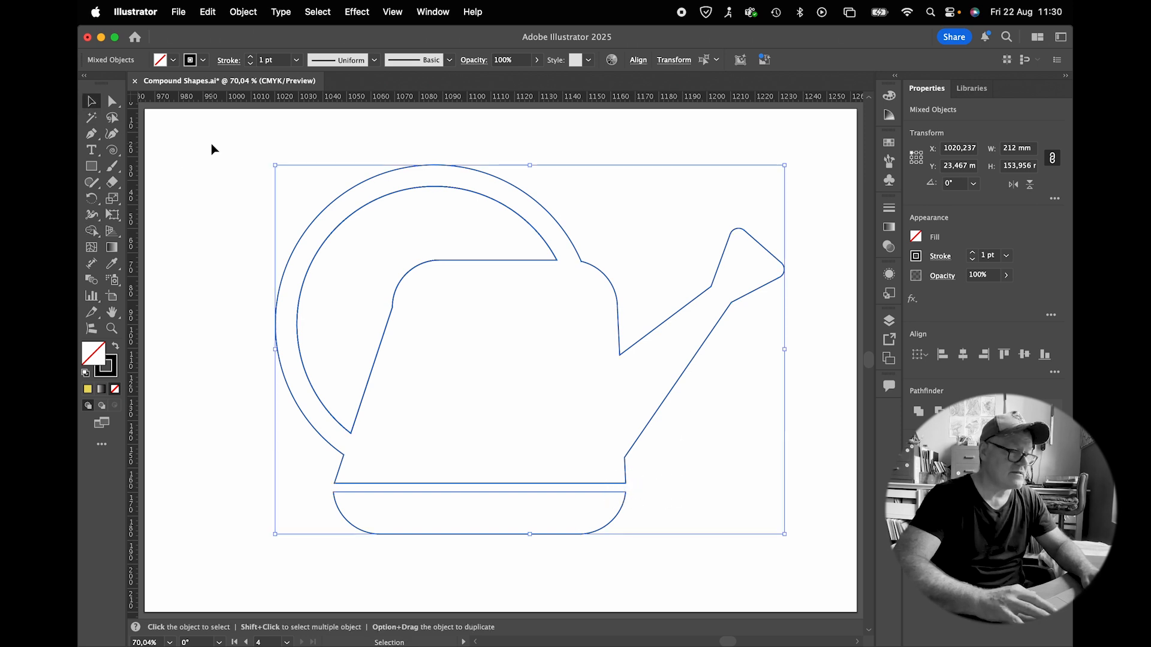
Try combining the watering can shapes with the Unite operation and undo it.
left_click(918, 411)
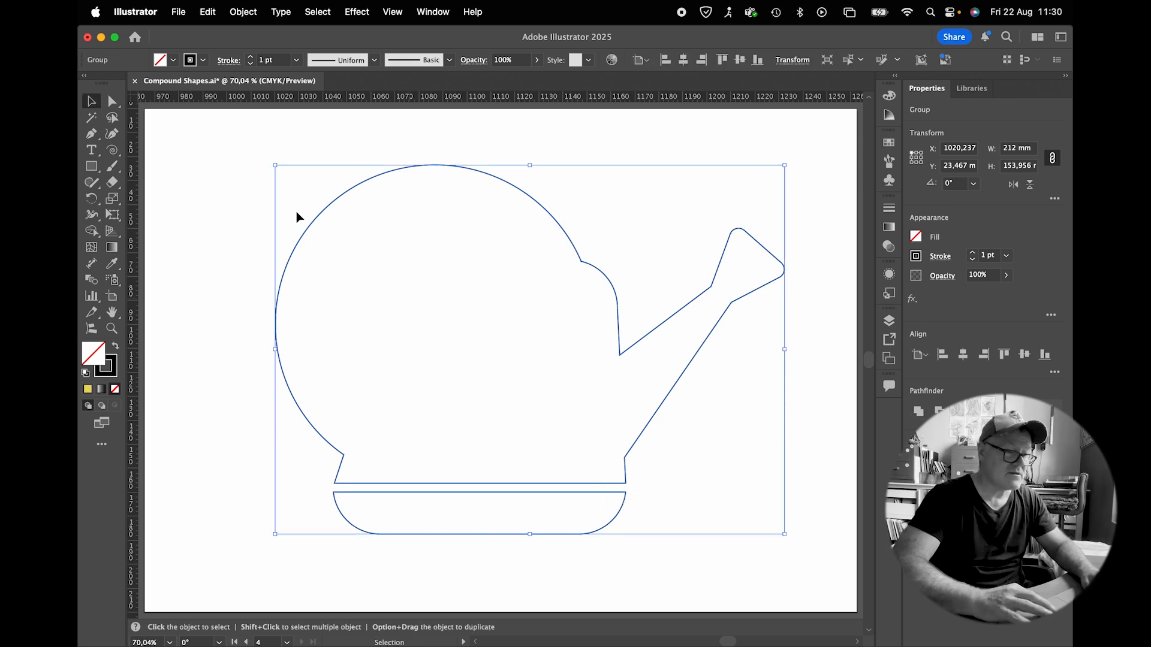
key("super+z")
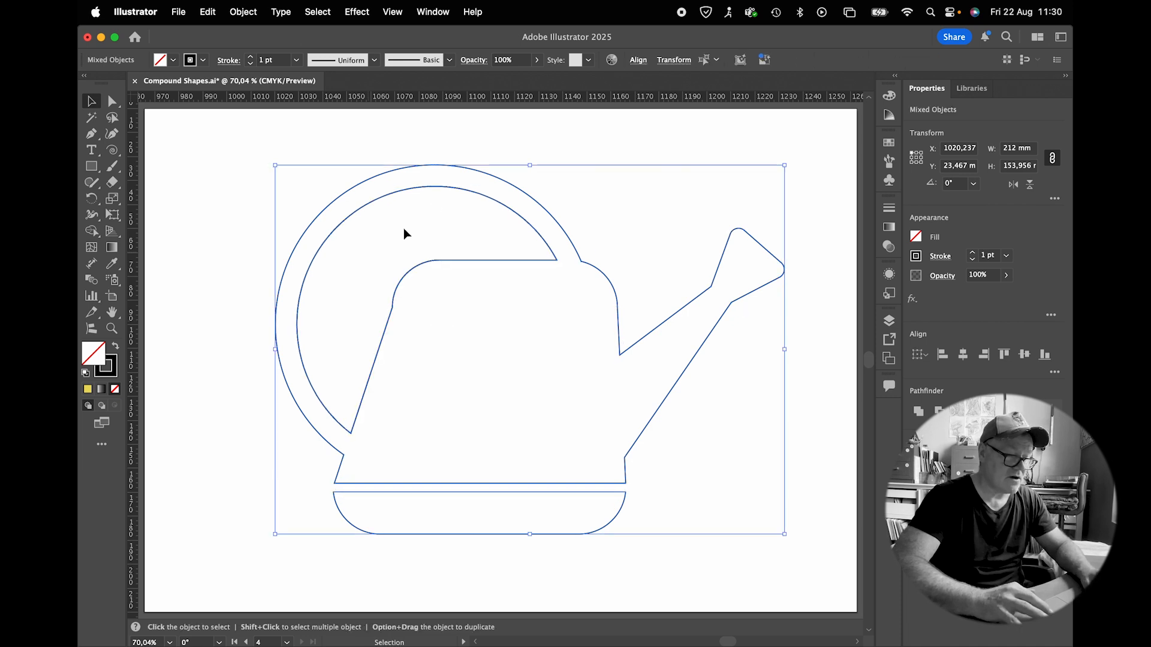
key("shift+m")
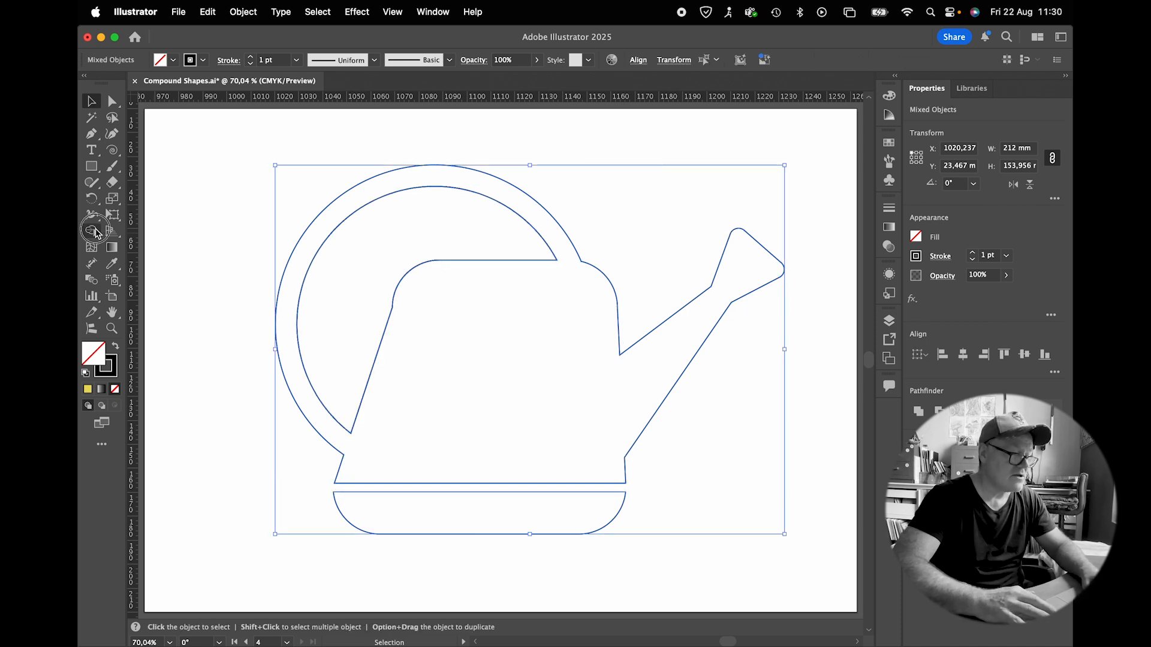
key("v")
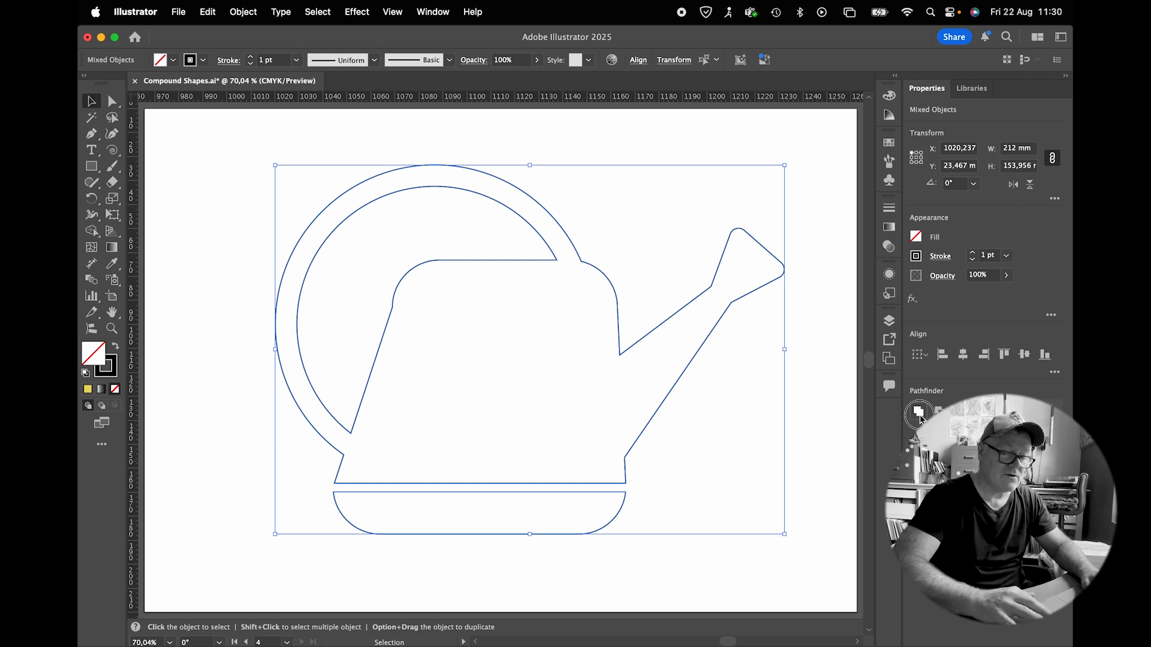
Group the watering can shapes, fill the group with bright red and deselect it.
key("super+g")
double_click(93, 353)
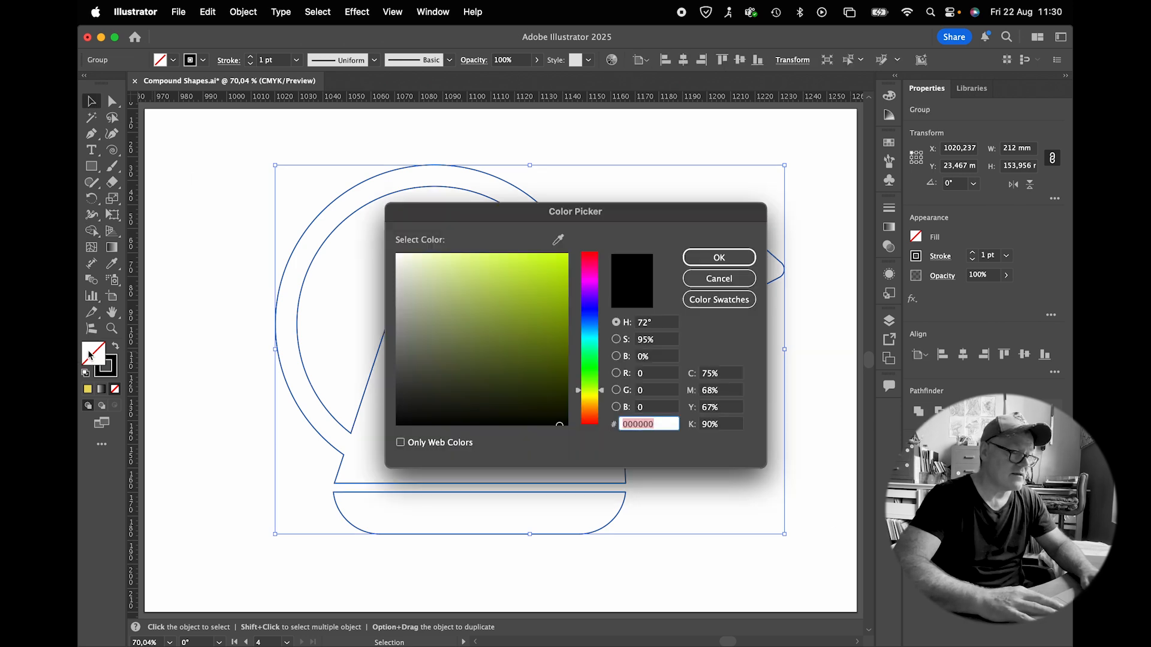
left_click(586, 282)
left_click_drag(586, 281, 586, 225)
left_click(565, 255)
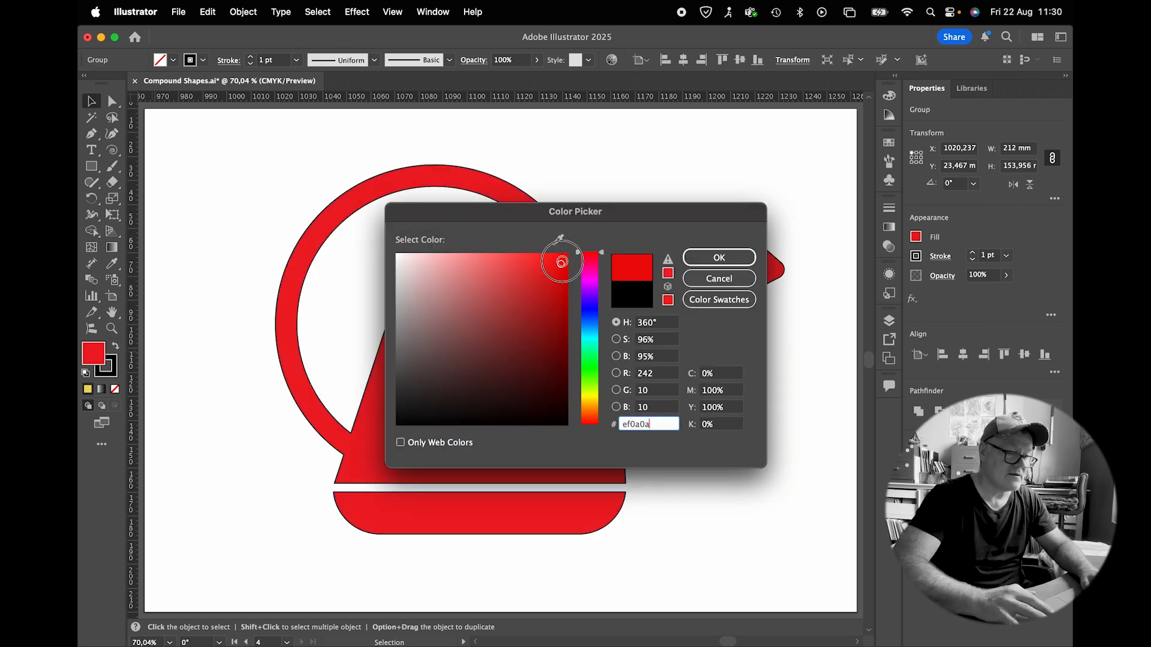
left_click(708, 262)
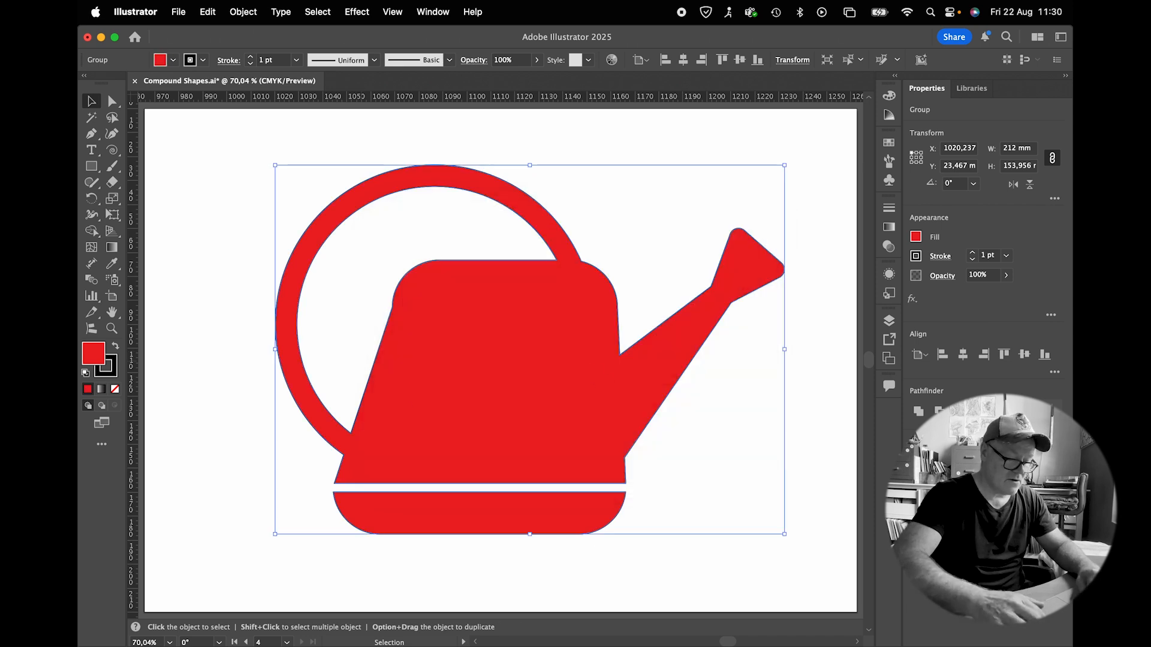
key("alt+super+0")
left_click(451, 445)
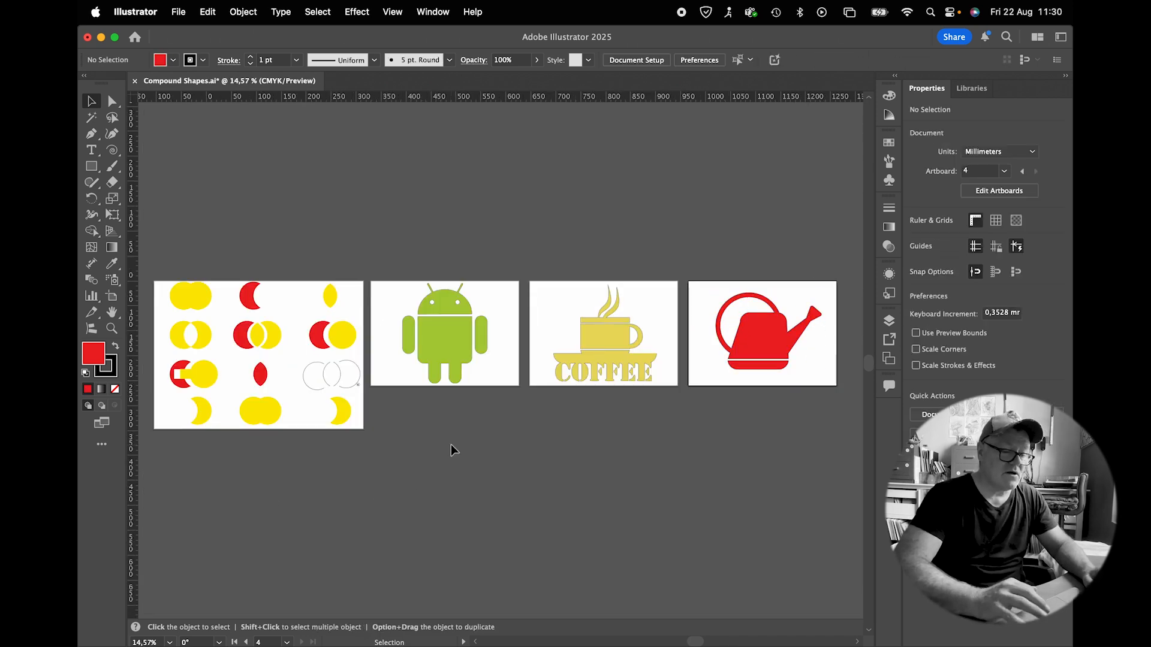